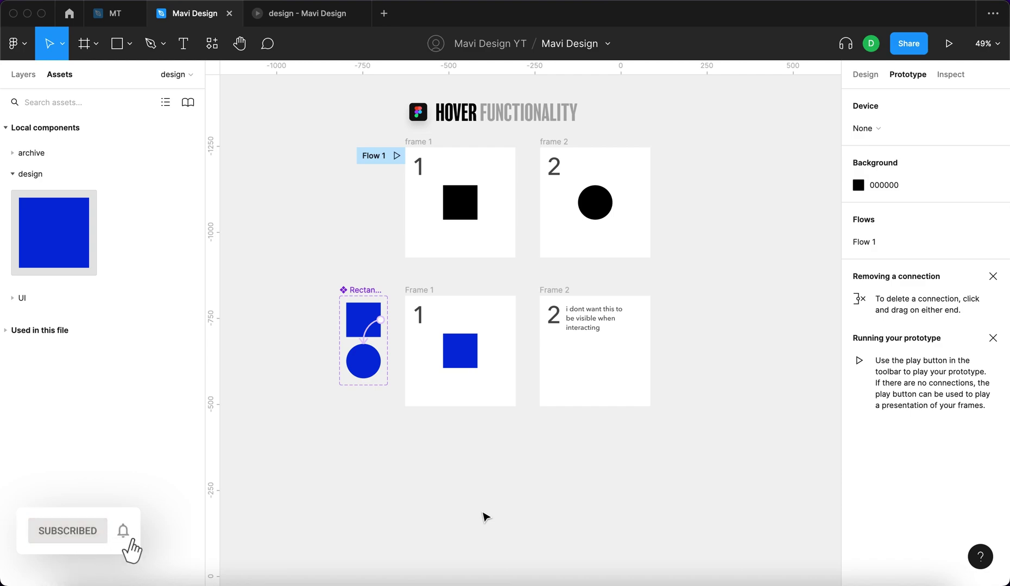
- Look over the canvas, selecting frame 1's black square and frame 2's black circle
scroll(523, 144, "up", 5)
scroll(520, 144, "up", 2)
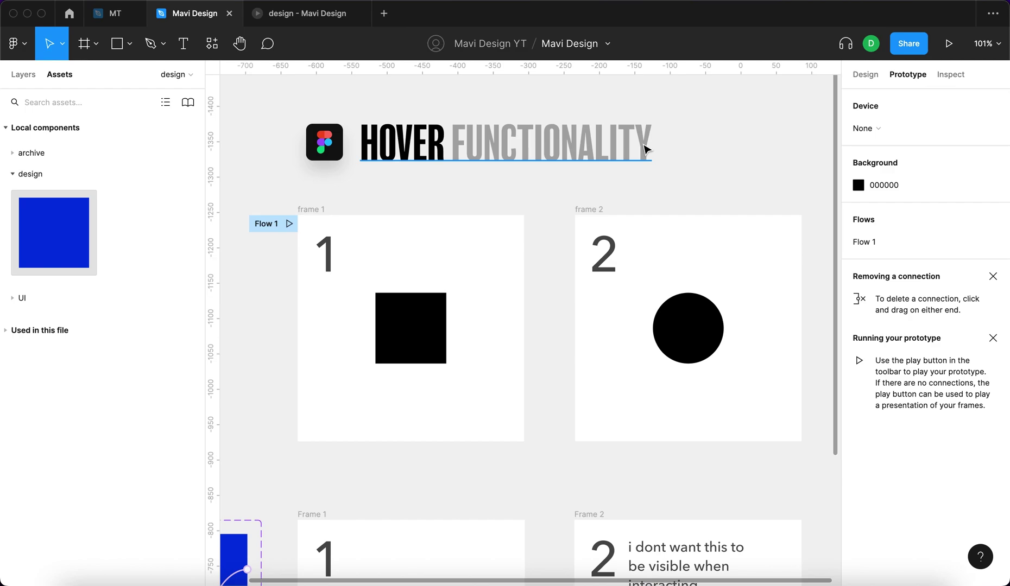
scroll(646, 149, "down", 1)
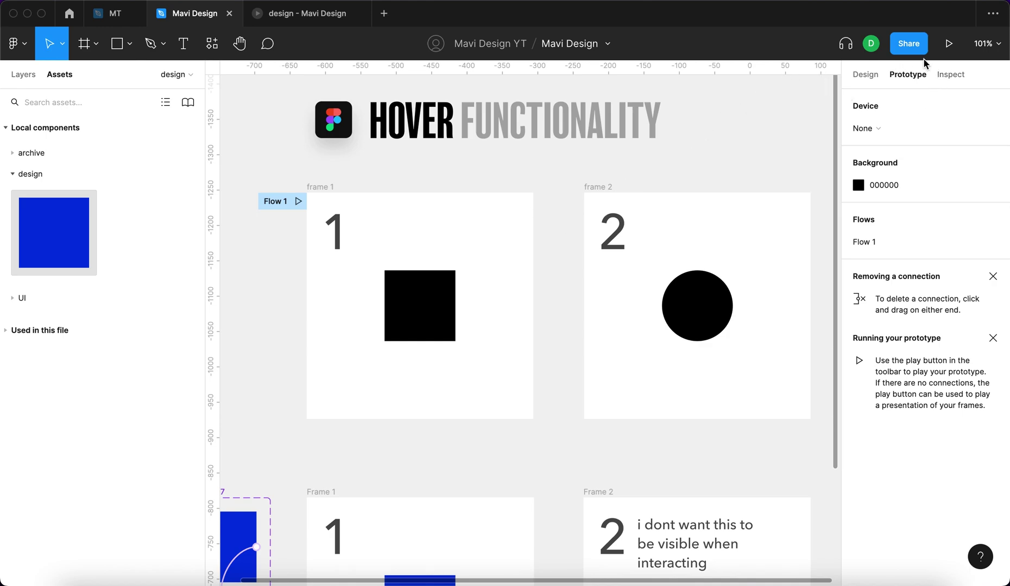
scroll(549, 195, "down", 2)
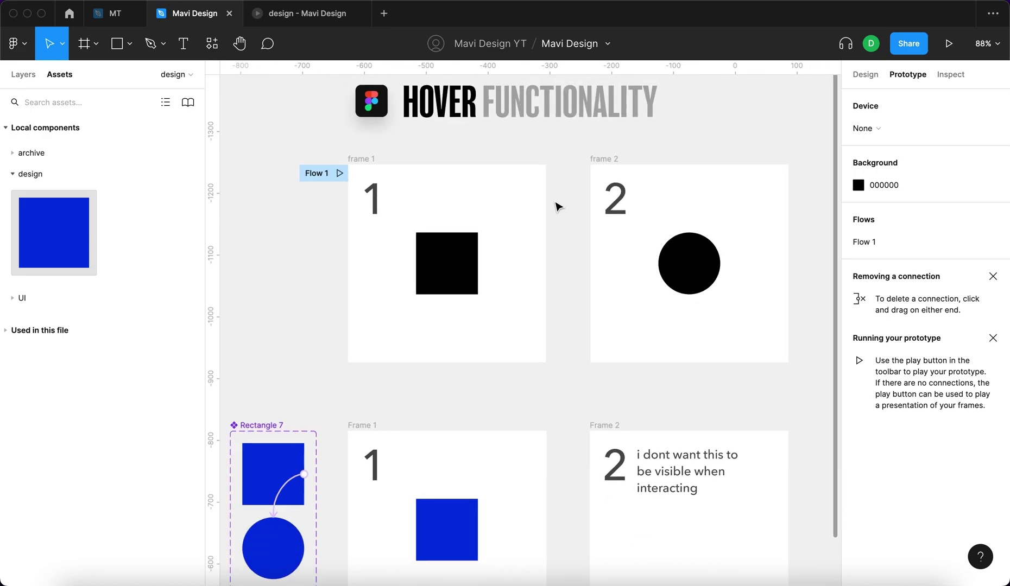
scroll(557, 206, "down", 1)
scroll(429, 142, "down", 3)
scroll(469, 210, "up", 3)
left_click(378, 157)
left_click(436, 202)
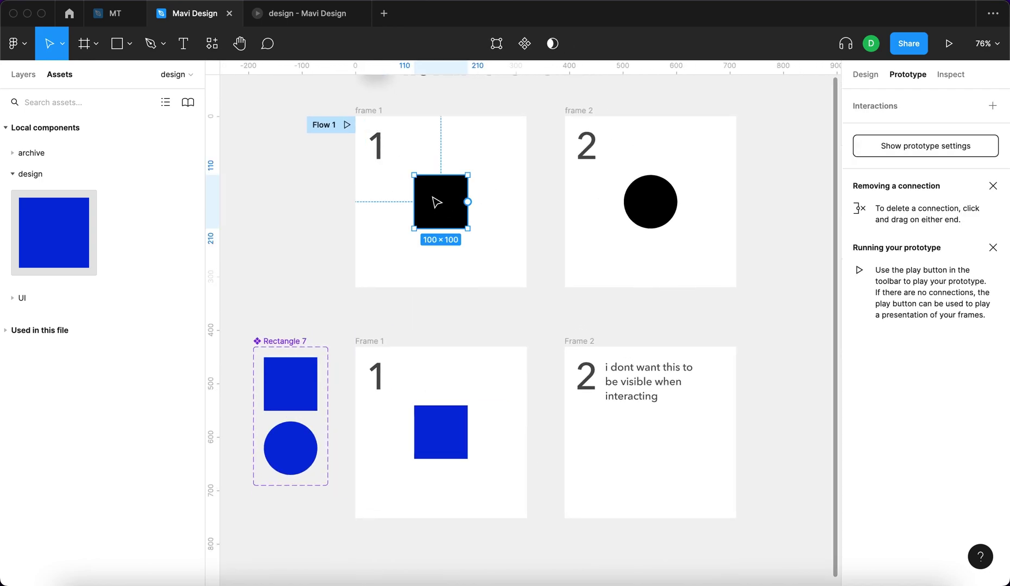
left_click(583, 147)
left_click(645, 194)
left_click(565, 203)
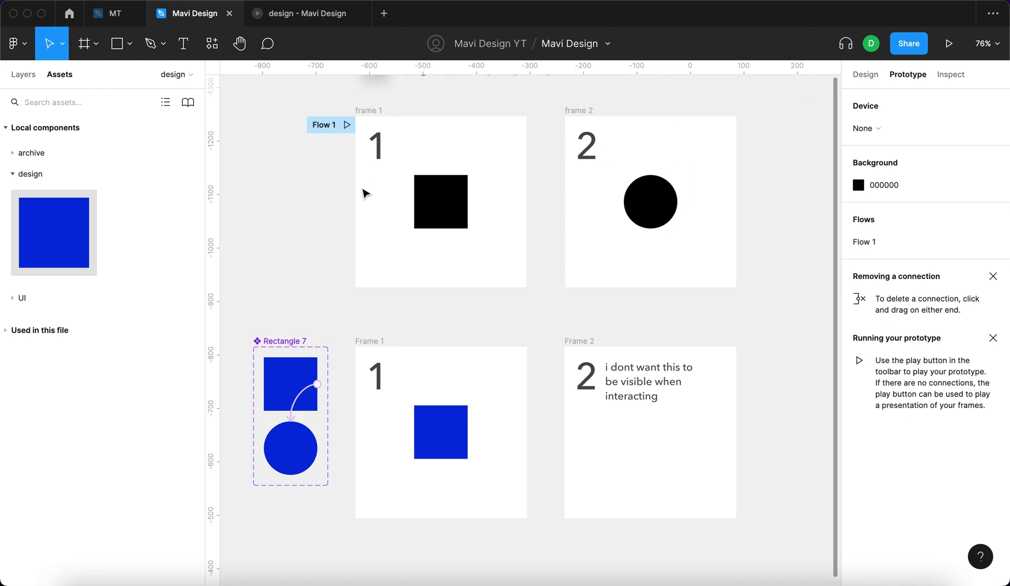
- Link frame 1's black square to frame 2 with a prototype connection
left_click(425, 210)
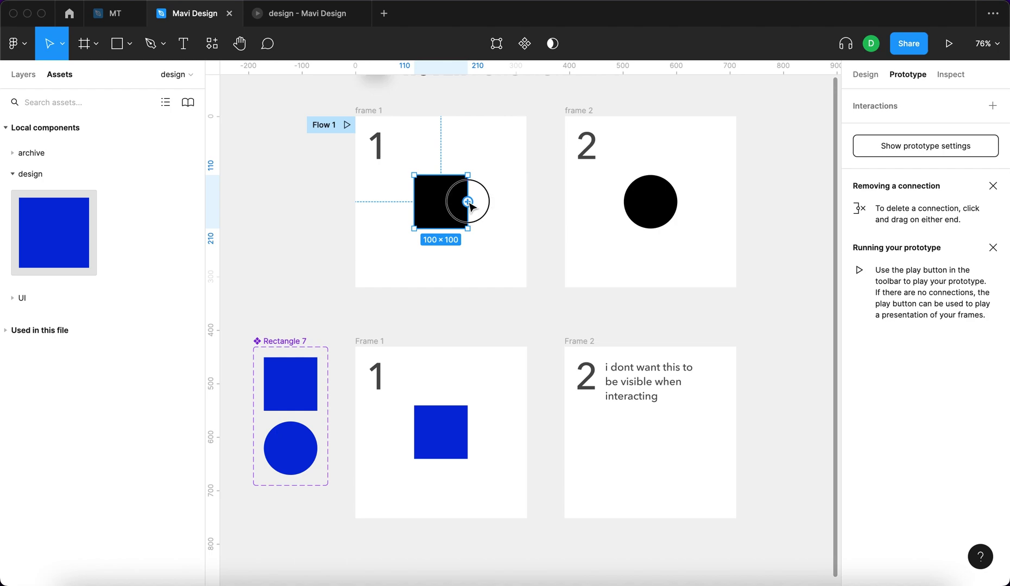
left_click_drag(467, 201, 573, 207)
scroll(368, 214, "right", 3)
mouse_move(494, 198)
left_mouse_down()
mouse_move(440, 195)
mouse_move(494, 195)
left_mouse_up()
- Set the square's interaction trigger to While hovering and open the prototype preview
left_click(760, 164)
left_click(759, 164)
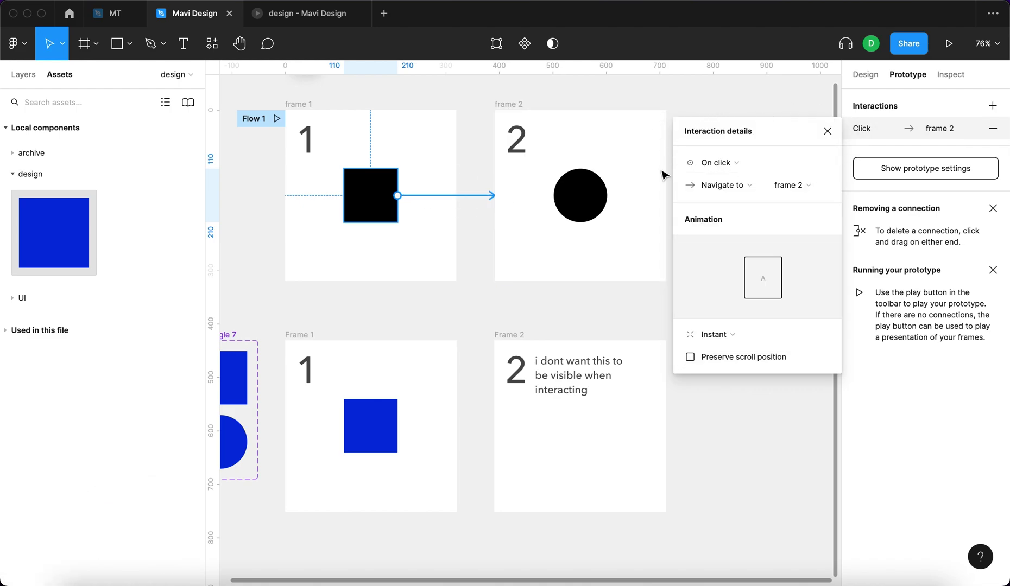
left_click(734, 162)
left_click(748, 196)
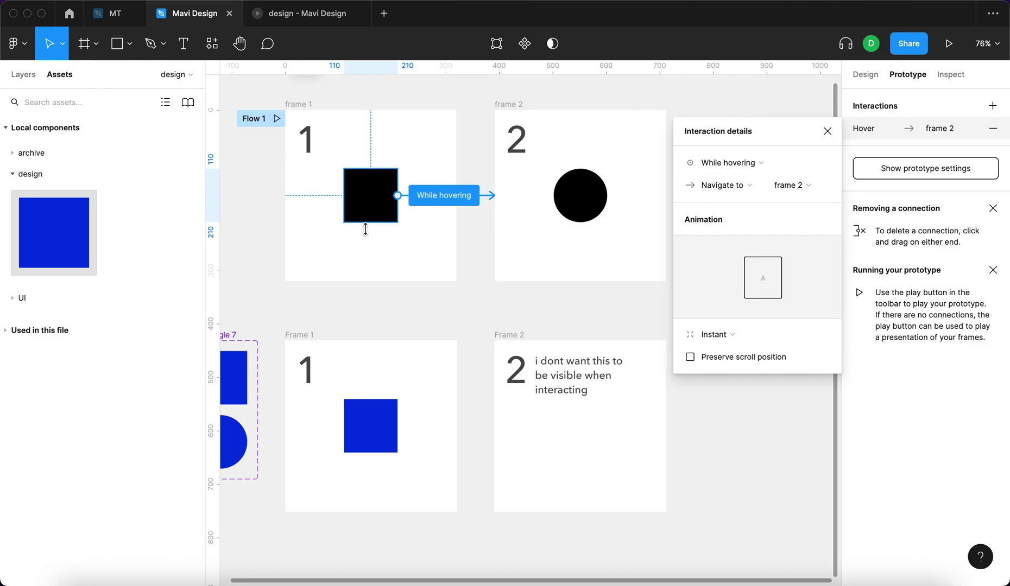
scroll(466, 272, "right", 2)
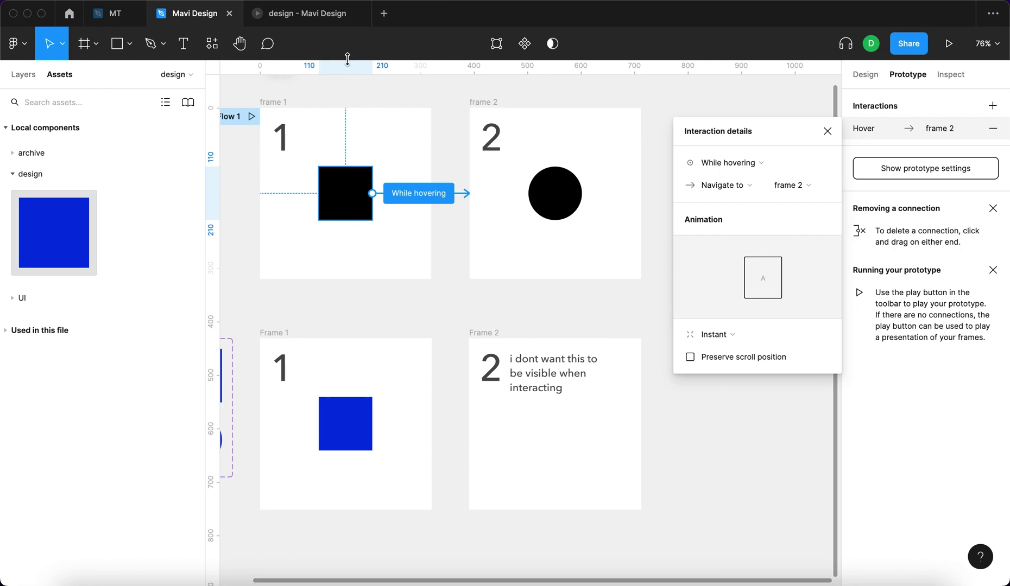
left_click(304, 16)
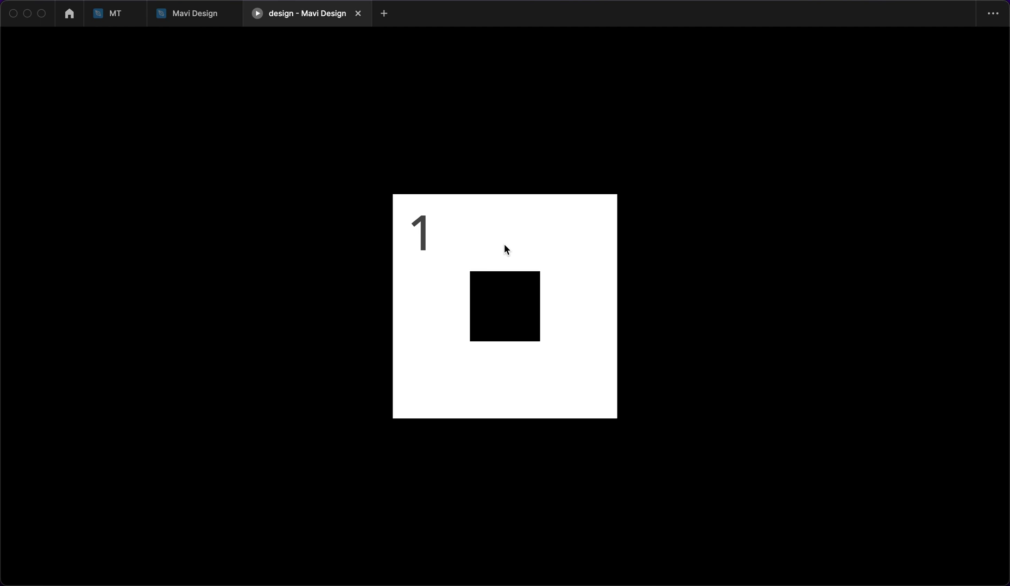
- Hover the square in the preview to jump to frame 2, then move away back to frame 1
left_click(508, 309)
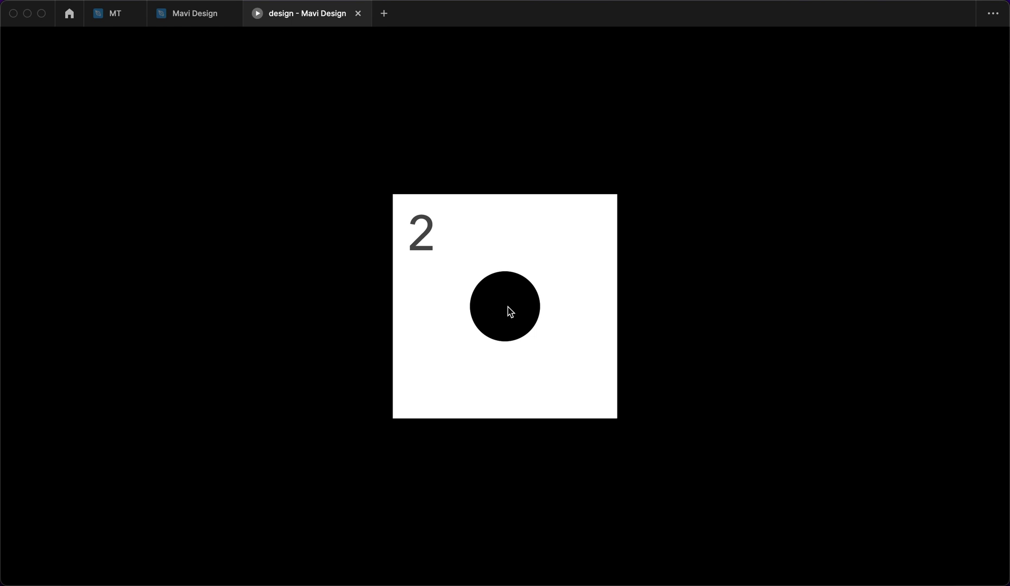
left_click(507, 307)
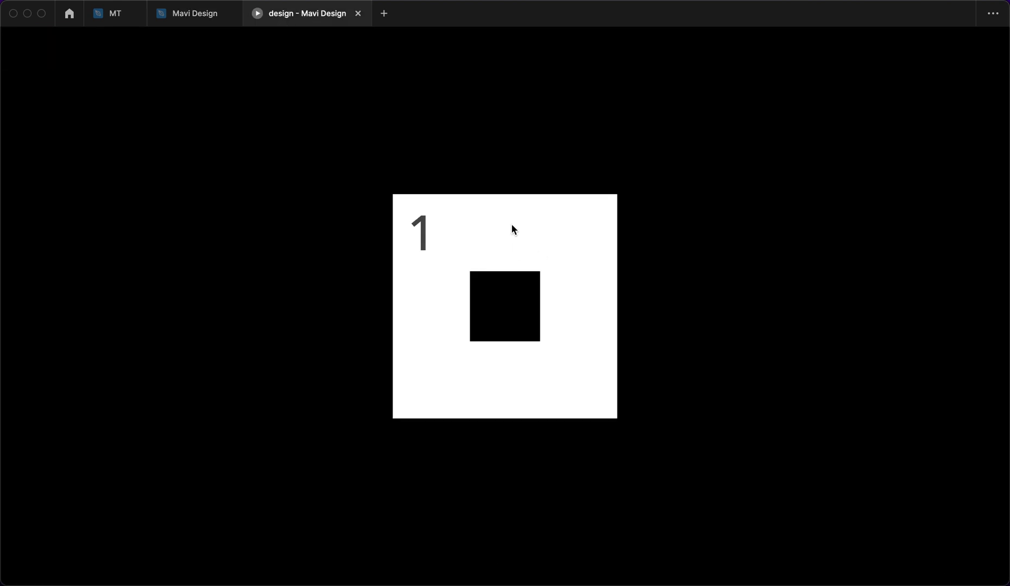
mouse_move(516, 286)
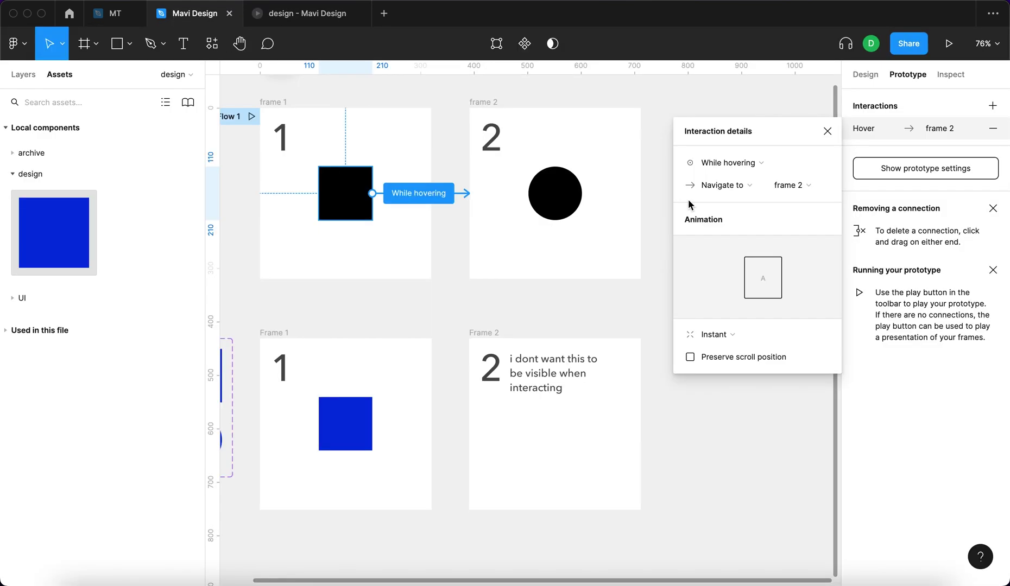
- Change the square's link trigger to Mouse enter
left_click(712, 168)
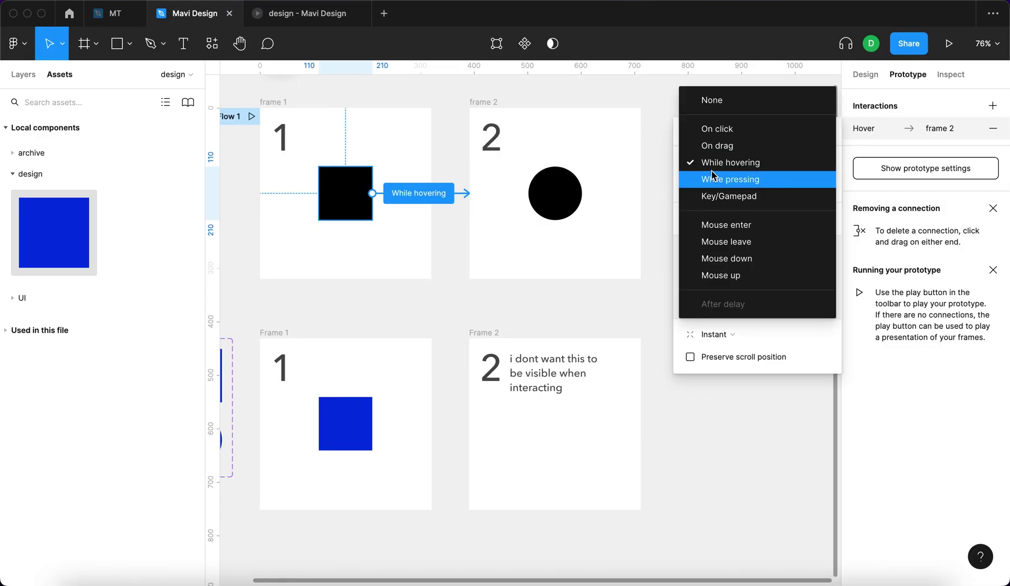
left_click(773, 225)
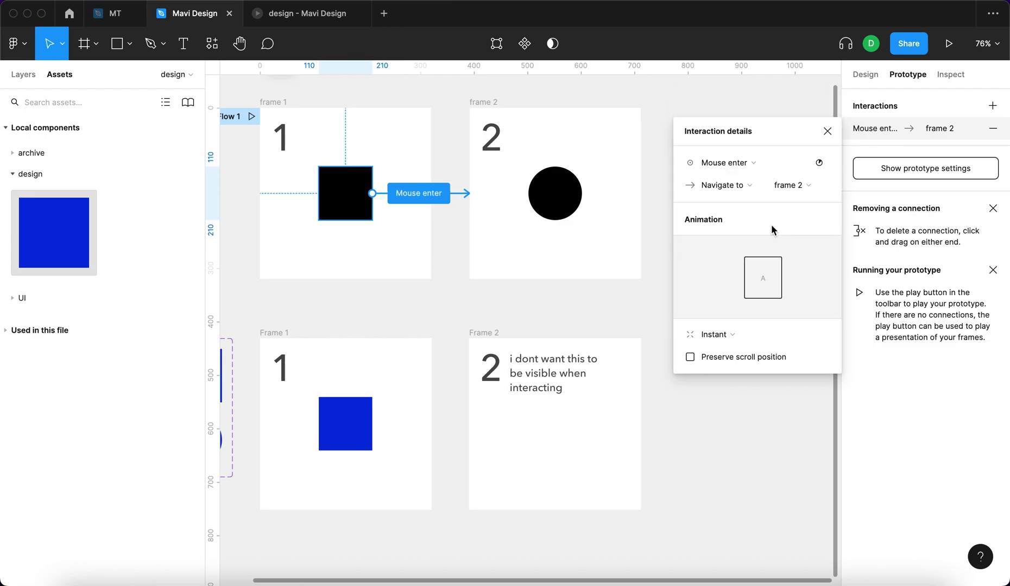
left_click(401, 274)
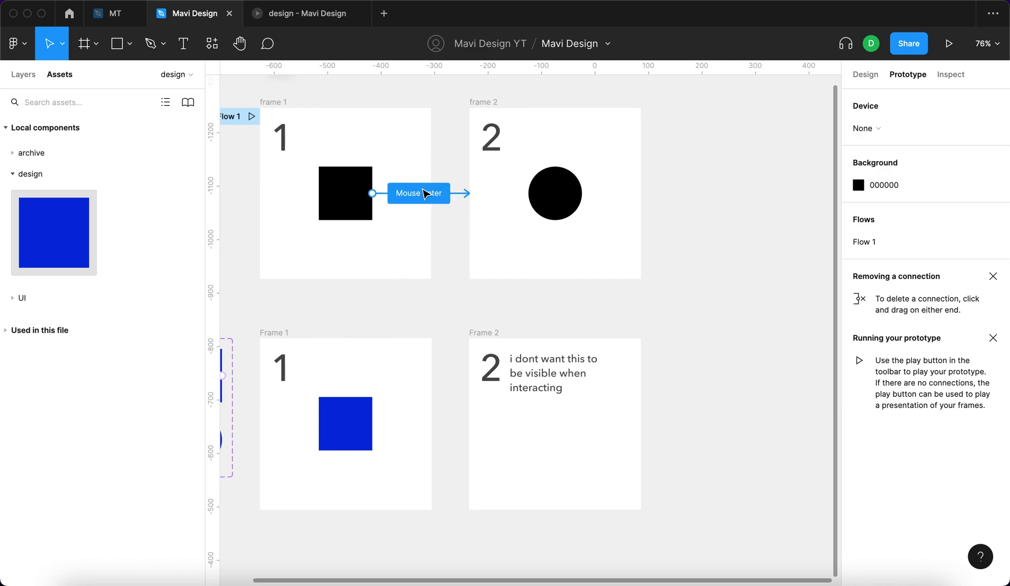
- Link frame 2's '2' text back to frame 1 with a Mouse enter trigger
left_click(495, 140)
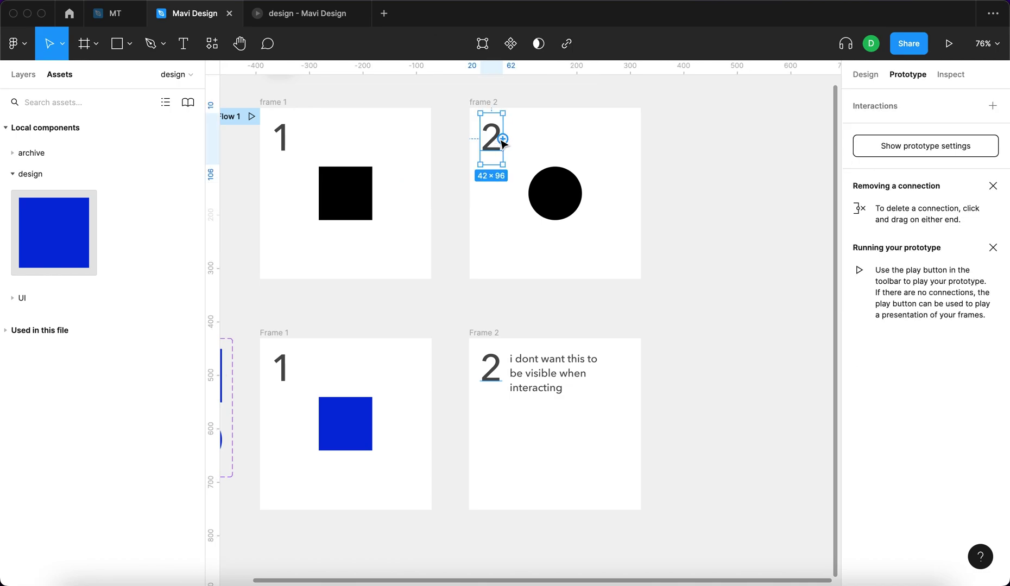
left_click_drag(502, 139, 429, 160)
left_click(700, 163)
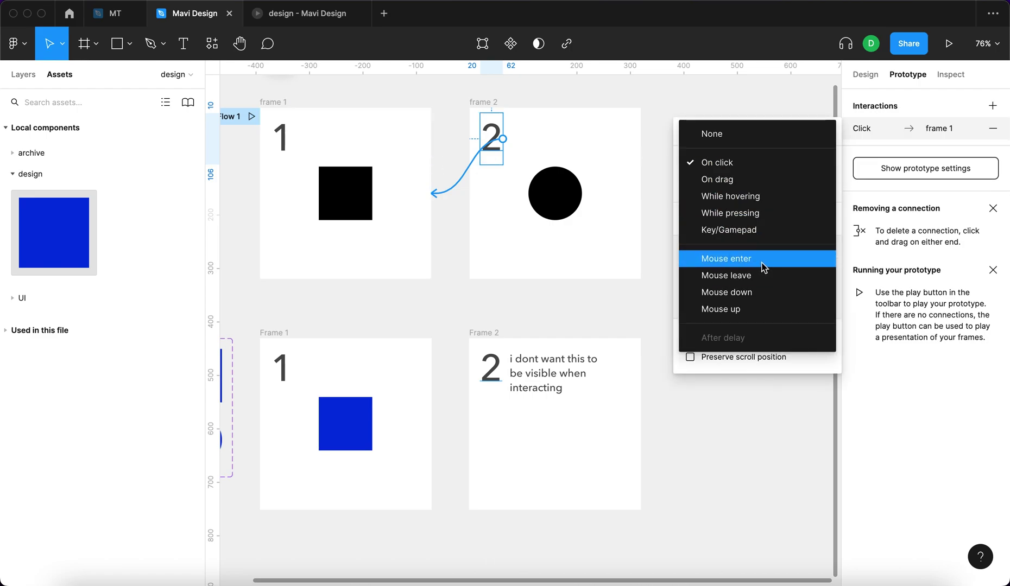
left_click(764, 265)
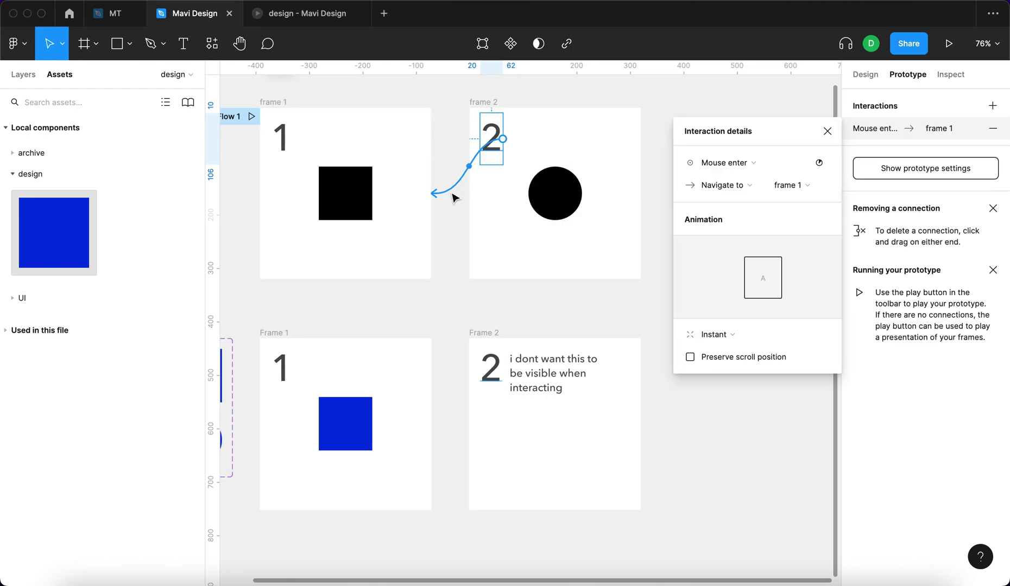
left_click(485, 239)
- Open the prototype preview to try the Mouse enter links
left_click(298, 16)
left_click(215, 16)
left_click(274, 18)
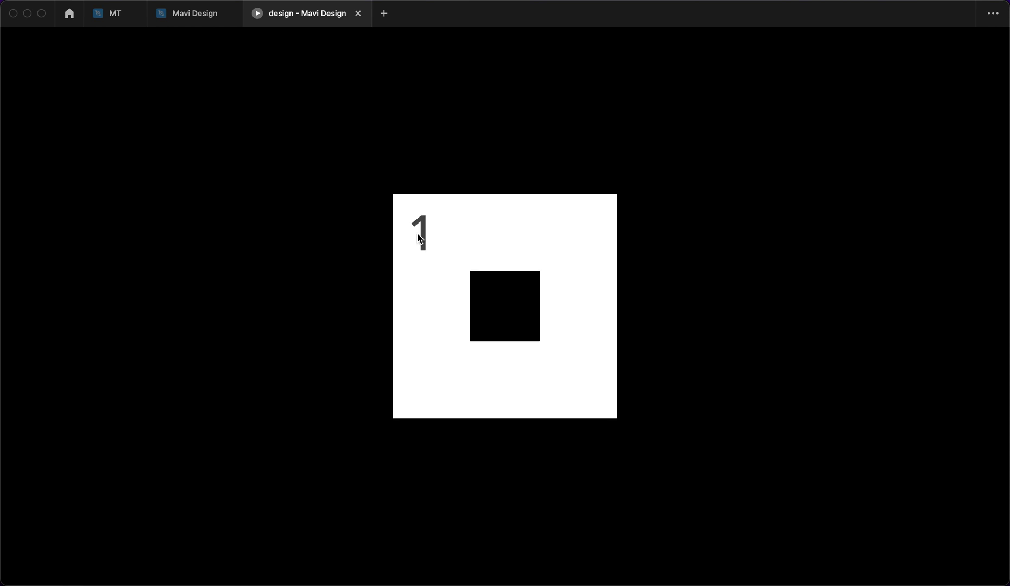
- Return to the design editor and scroll to show the title and both rows of frames
key("ctrl+shift+Tab")
scroll(300, 261, "left", 3)
scroll(300, 260, "up", 2)
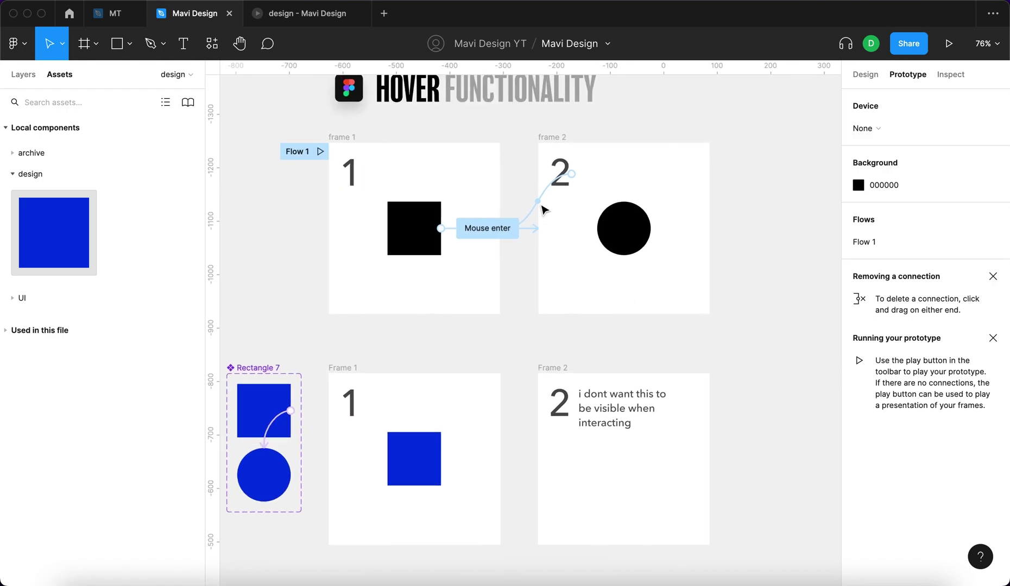
- Delete the '2'-to-frame 1 link and set the square's link trigger back to While hovering
left_click(539, 203)
key("BackSpace")
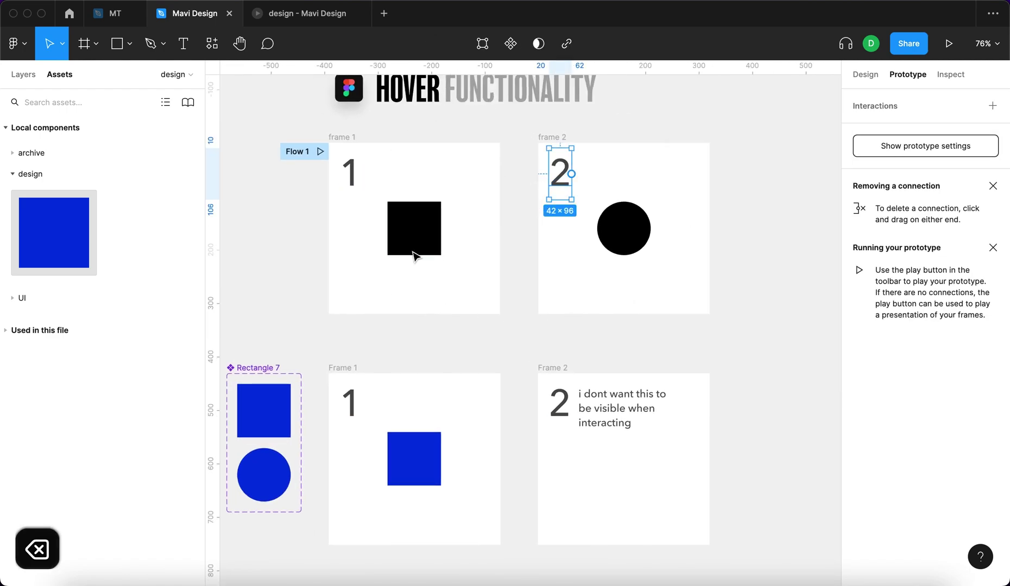
left_click(412, 255)
left_click_drag(440, 228, 537, 228)
left_click(506, 234)
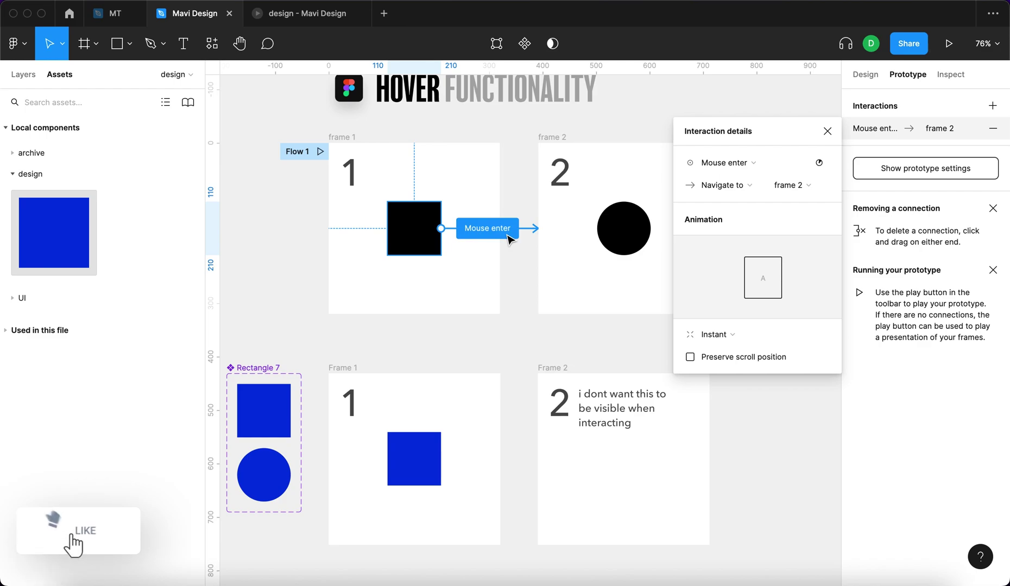
left_click(721, 168)
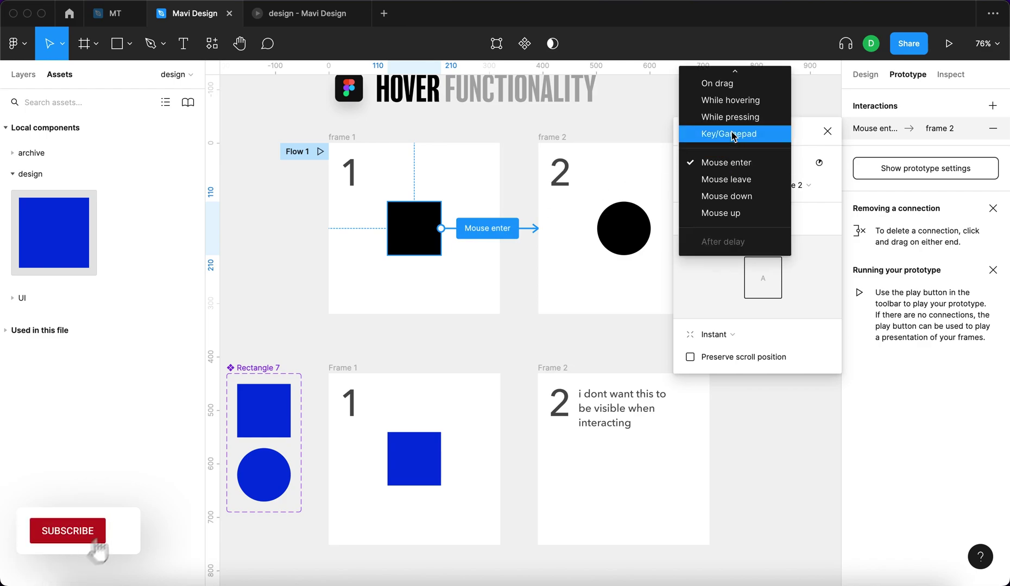
left_click(725, 100)
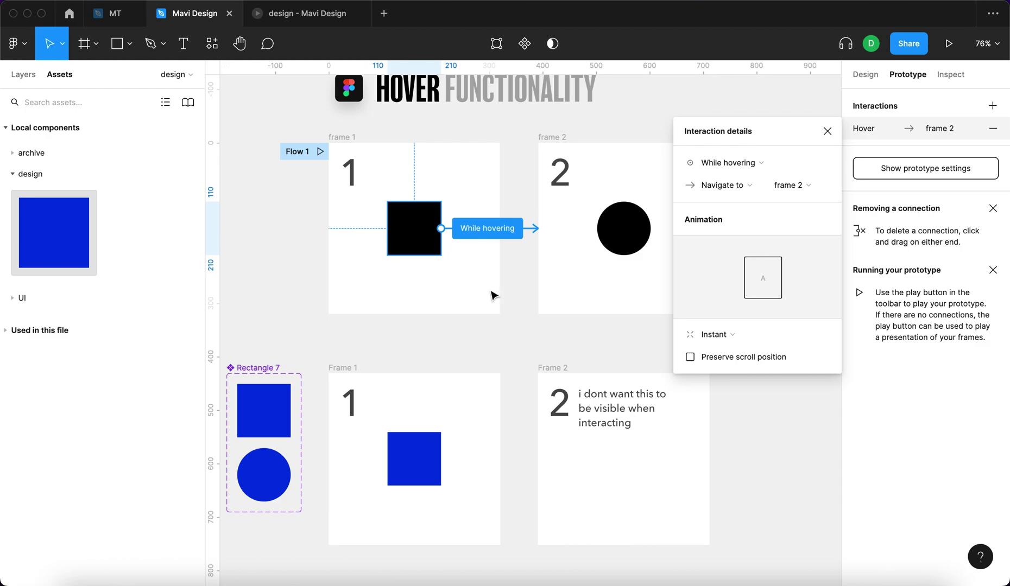
left_click(826, 130)
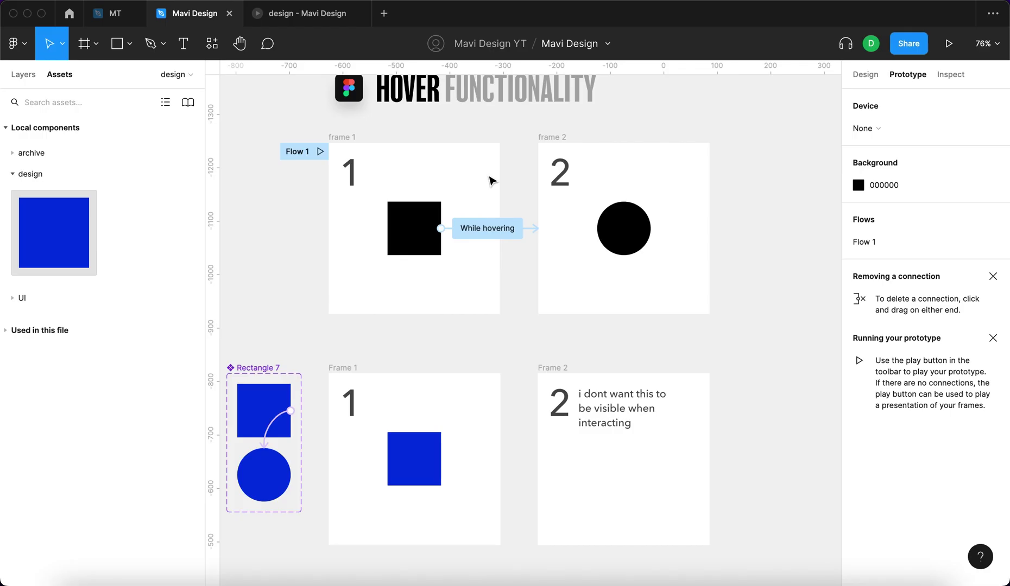
scroll(490, 181, "left", 2)
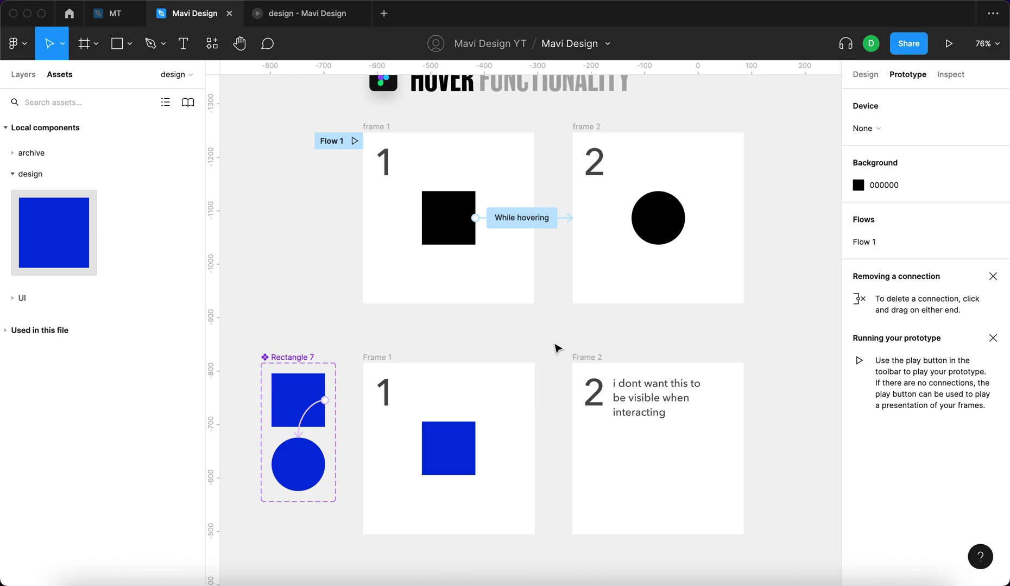
scroll(558, 348, "down", 3)
scroll(557, 347, "down", 3)
scroll(558, 348, "left", 1)
scroll(590, 369, "up", 3)
scroll(488, 292, "up", 3)
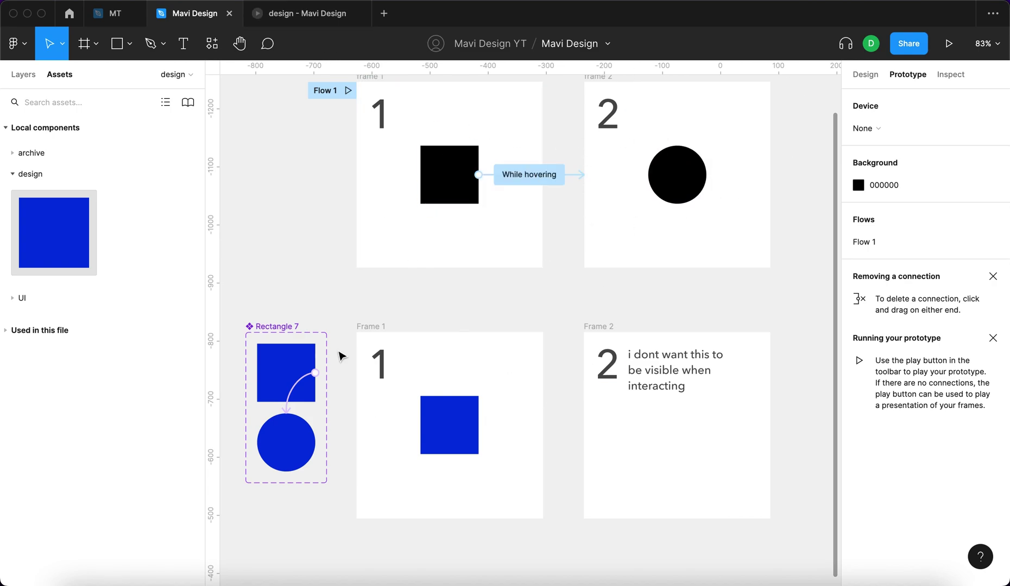
scroll(531, 328, "left", 4)
scroll(531, 328, "down", 1)
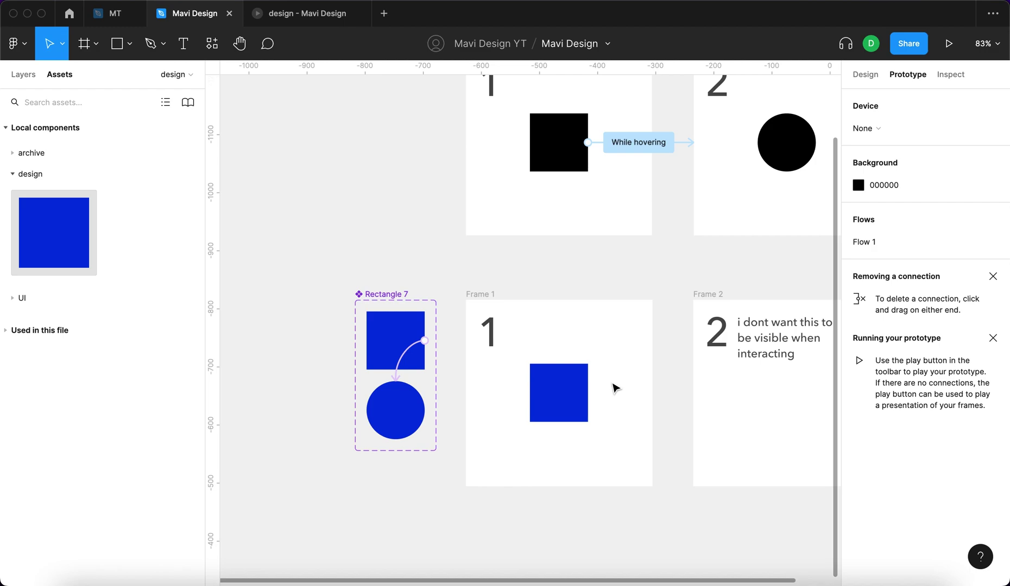
left_click_drag(611, 380, 608, 261)
left_click(583, 248)
scroll(575, 255, "up", 5)
left_click(555, 277)
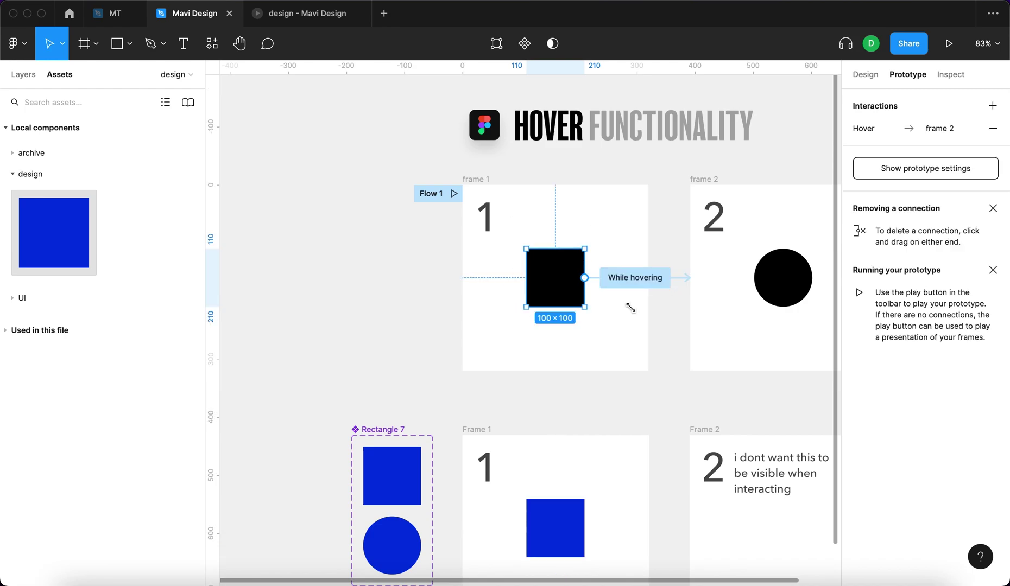
scroll(671, 415, "down", 3)
left_click(529, 371)
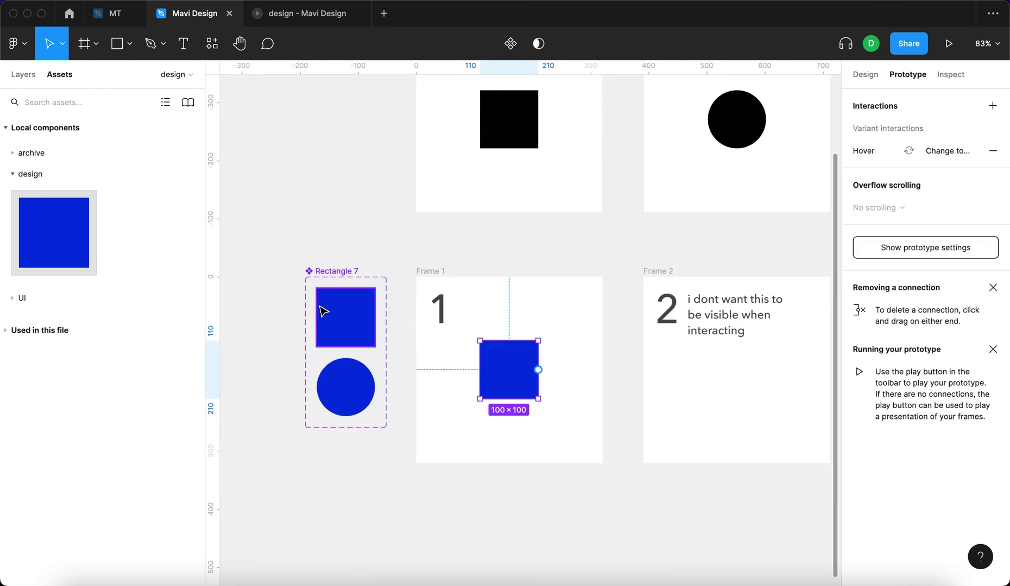
- Inspect the square variant's hover interaction in the Rectangle 7 component set
left_click(331, 278)
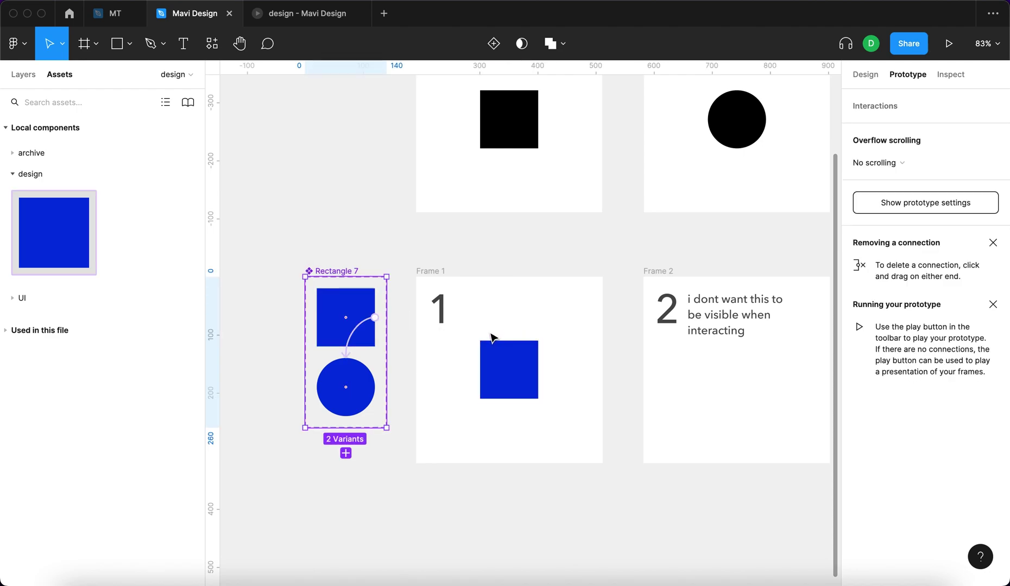
left_click(365, 321)
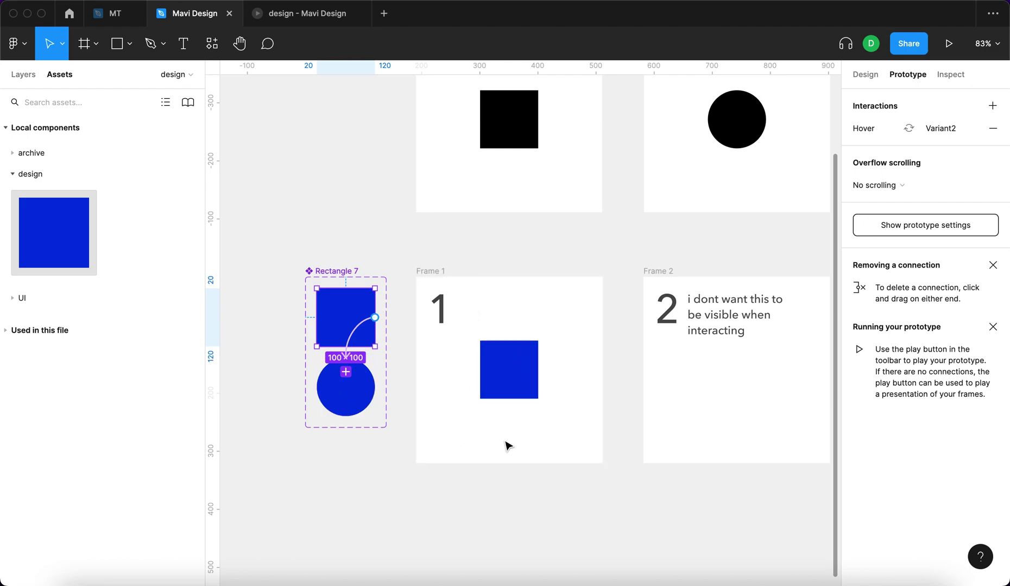
key("Escape")
- Preview Frame 1, hover the blue square to see it become a circle, then return to the editor
left_click(516, 376)
left_click(430, 270)
left_click(945, 44)
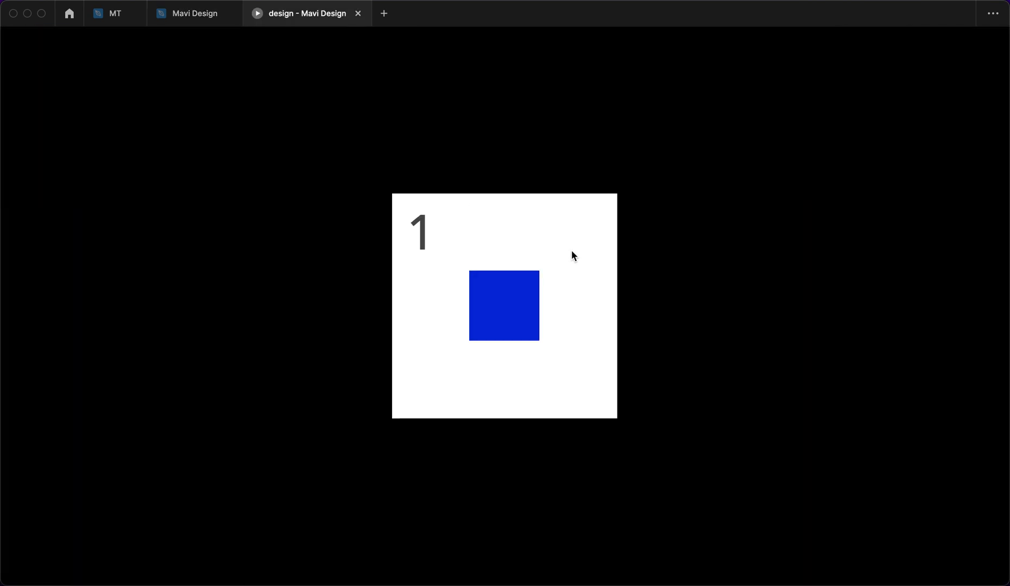
mouse_move(501, 322)
key("ctrl+shift+Tab")
- Confirm the square variant's interaction stays While hovering, changing to Variant2
scroll(356, 377, "up", 3)
left_click(326, 270)
left_click(308, 194)
scroll(310, 197, "up", 4)
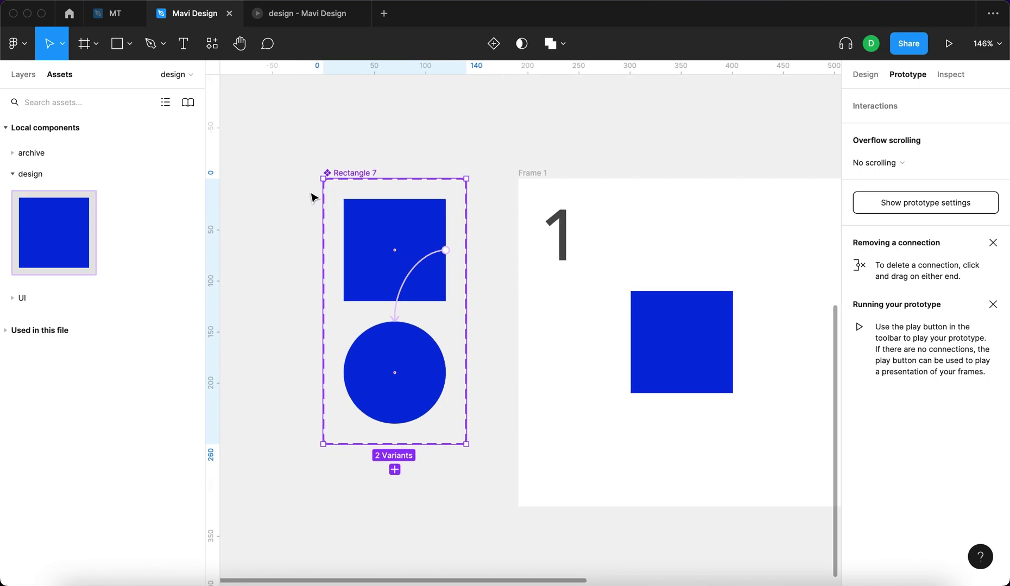
left_click(404, 289)
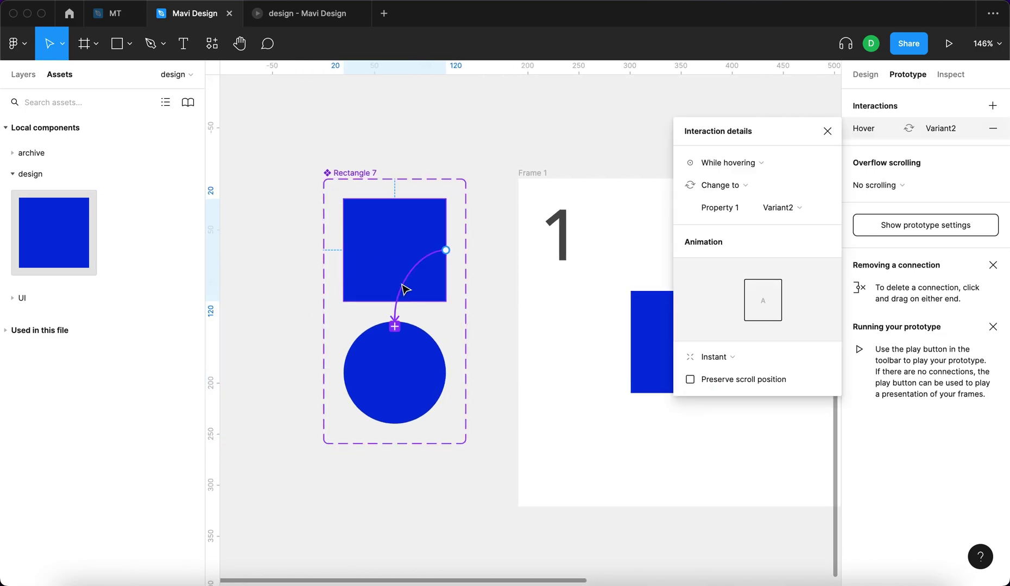
left_click(415, 238)
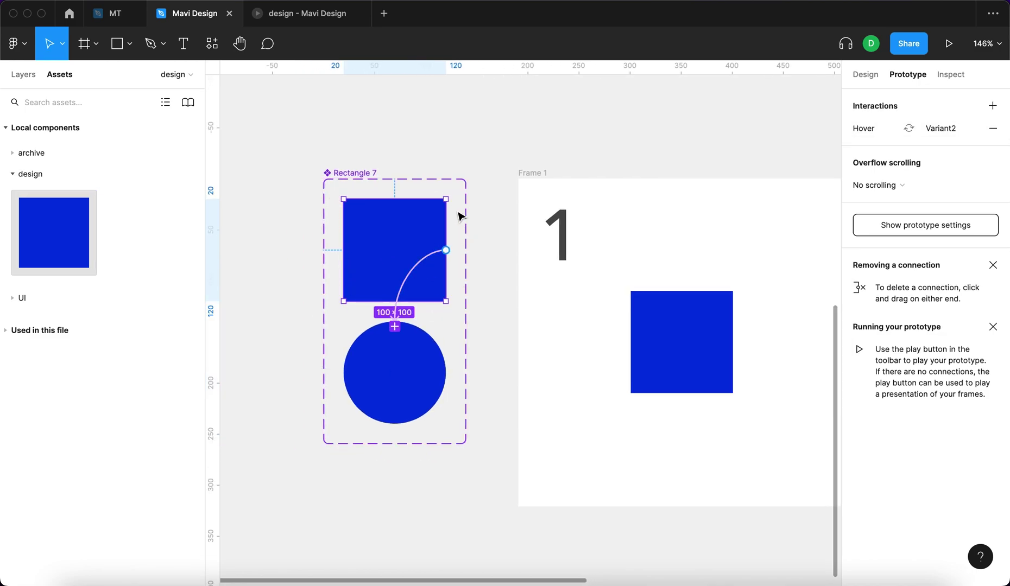
left_click(419, 267)
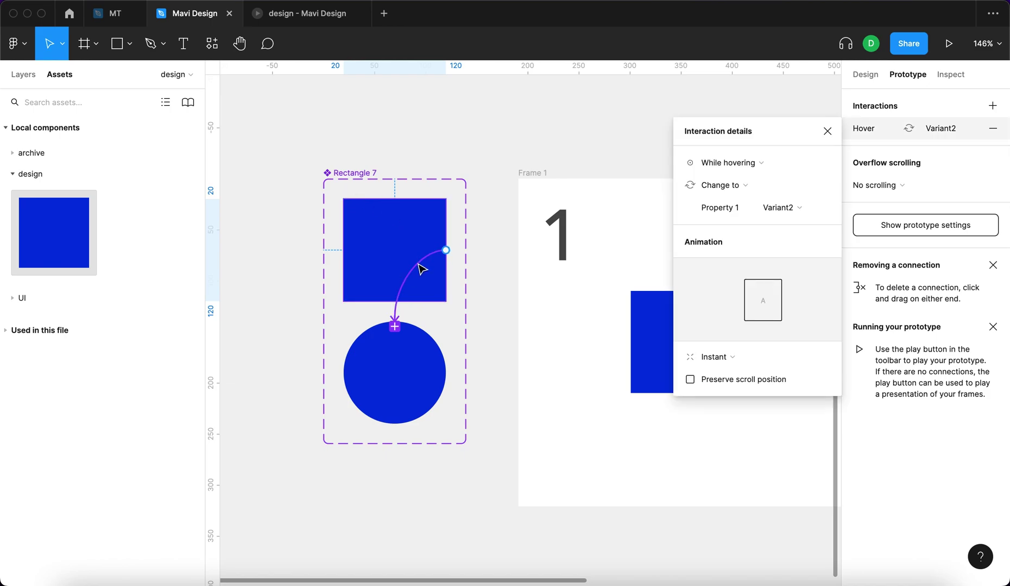
left_click(730, 163)
left_click(777, 170)
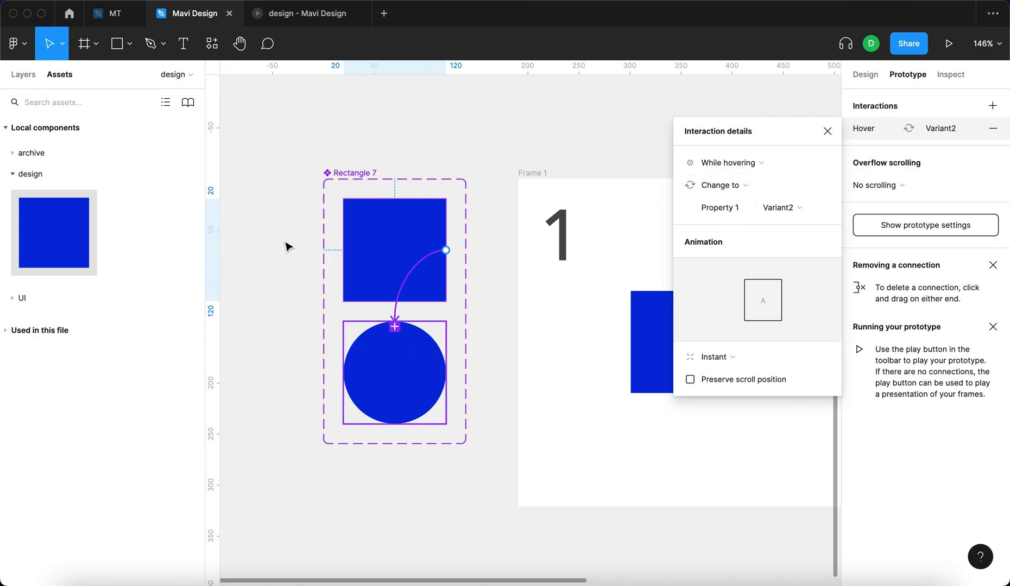
left_click(428, 228)
scroll(402, 261, "down", 5)
- Alt-drag a copy of the blue square variant into Frame 1's top-right corner
left_click_drag(393, 246, 579, 241)
left_click(540, 202)
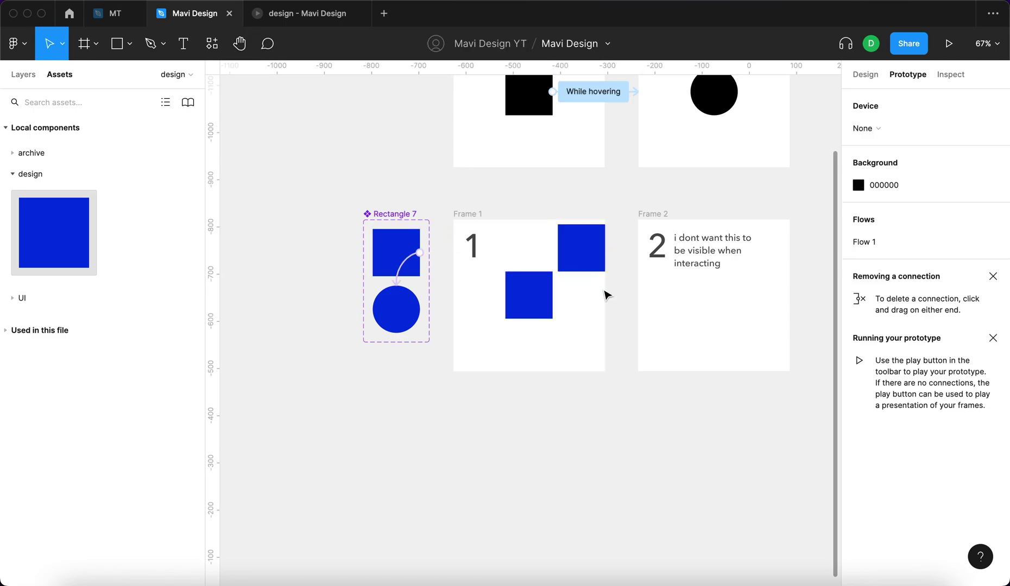
scroll(535, 249, "up", 5)
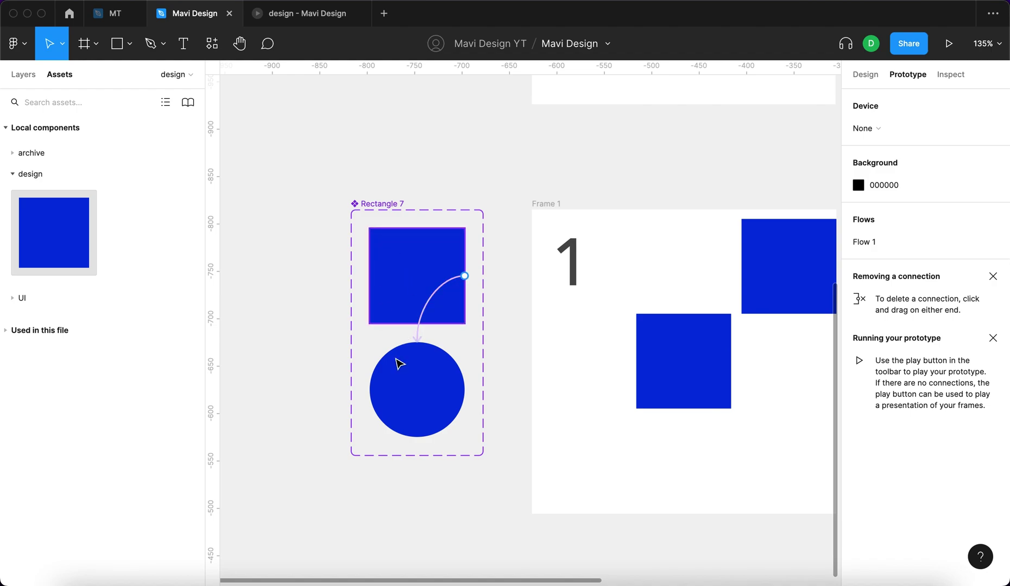
- Select the circle variant, then Frame 1's number 1 text
left_click(436, 415)
scroll(650, 291, "right", 2)
scroll(650, 290, "down", 1)
scroll(650, 291, "right", 1)
scroll(549, 349, "right", 4)
scroll(549, 350, "down", 1)
scroll(550, 349, "right", 2)
scroll(315, 185, "left", 5)
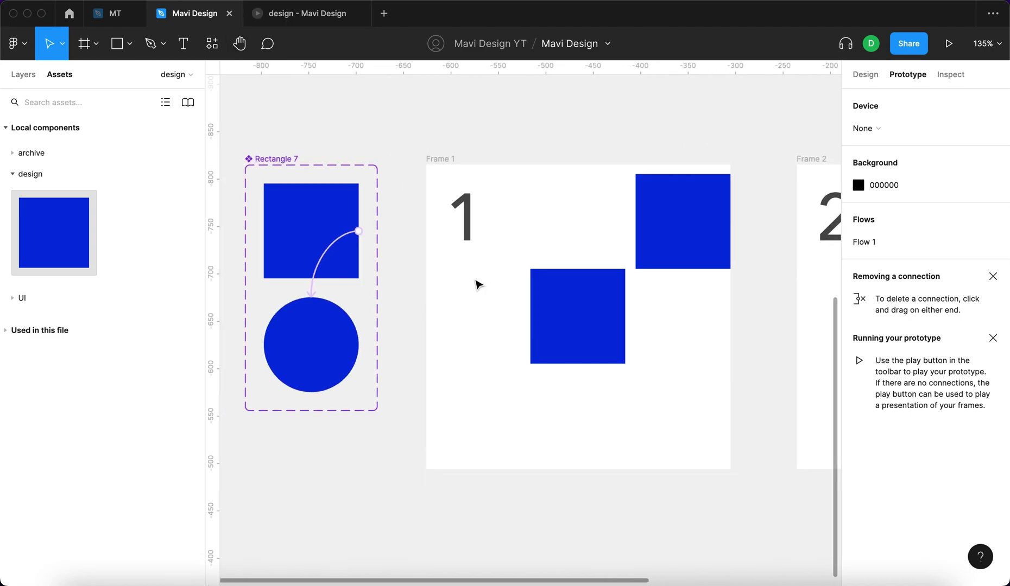
left_click(455, 227)
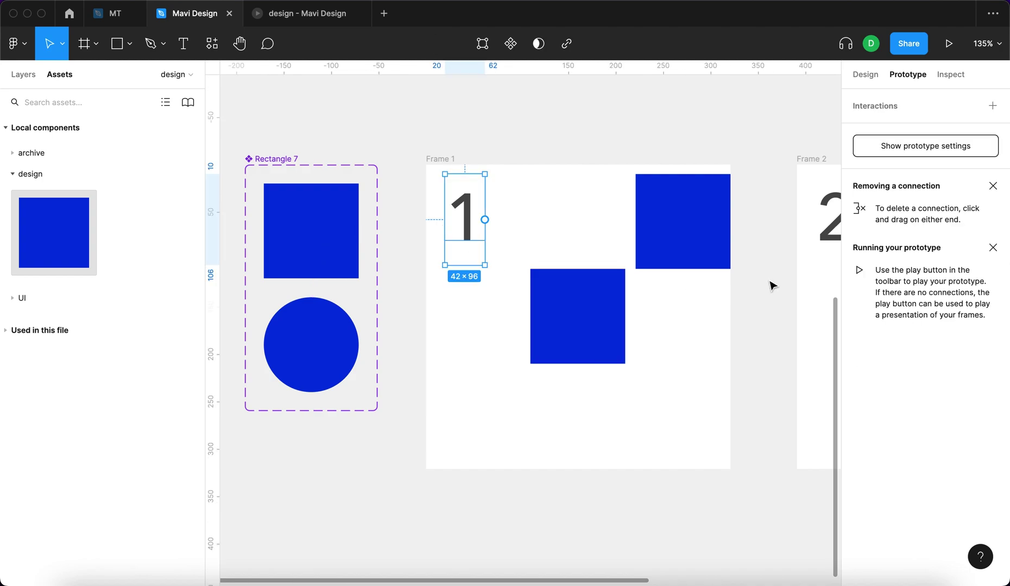
- Preview Frame 1 to hover both blue squares, then return to the editor
left_click(272, 17)
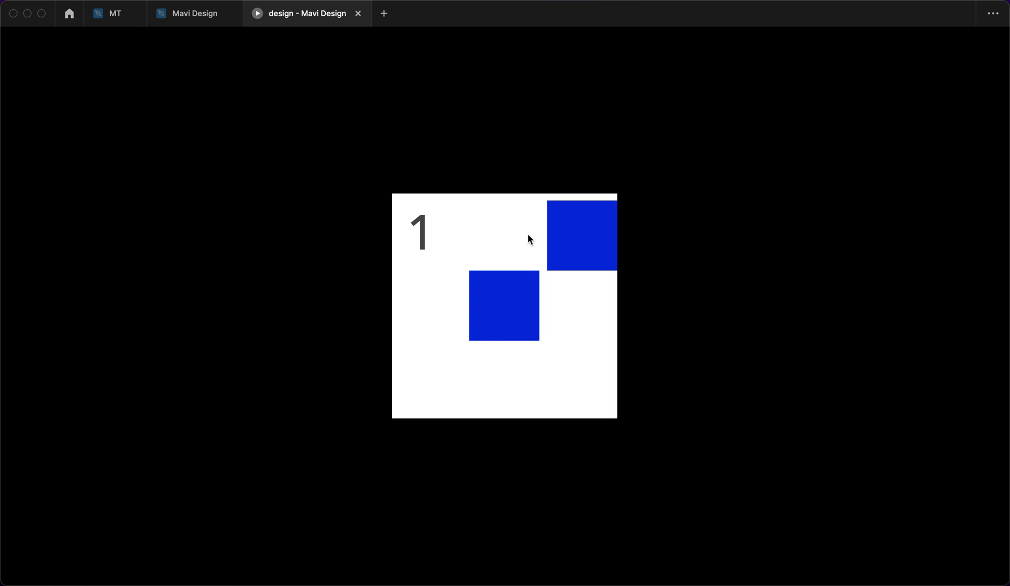
left_click(179, 19)
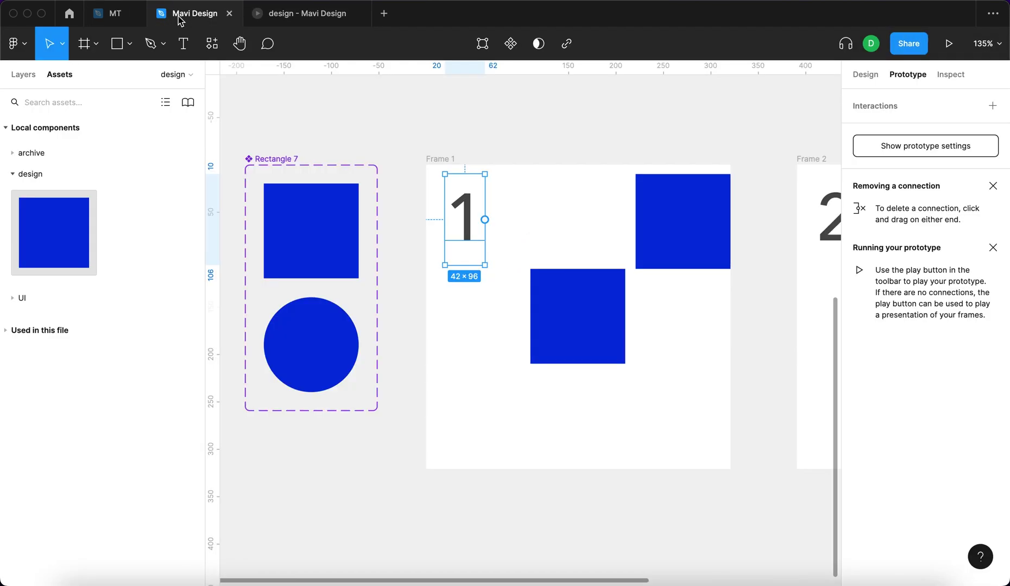
left_click(286, 15)
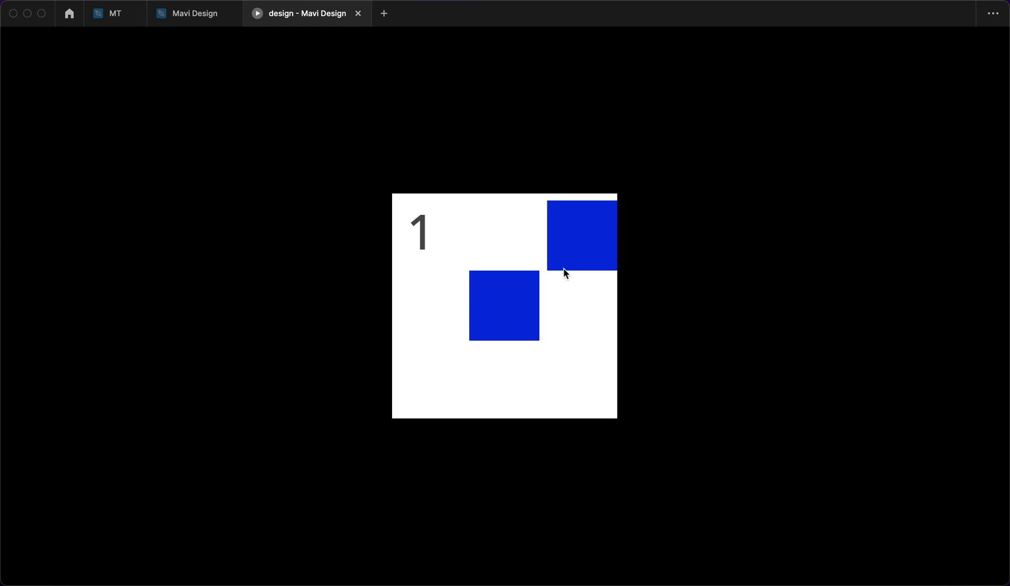
left_click(194, 13)
- Paste a copy of the Frame 2 text, retype it as 'button', and wrap it in auto layout
scroll(292, 330, "up", 3)
scroll(292, 329, "left", 3)
scroll(326, 244, "down", 5)
left_click(355, 151)
left_click(462, 420)
scroll(462, 420, "right", 3)
scroll(462, 420, "down", 1)
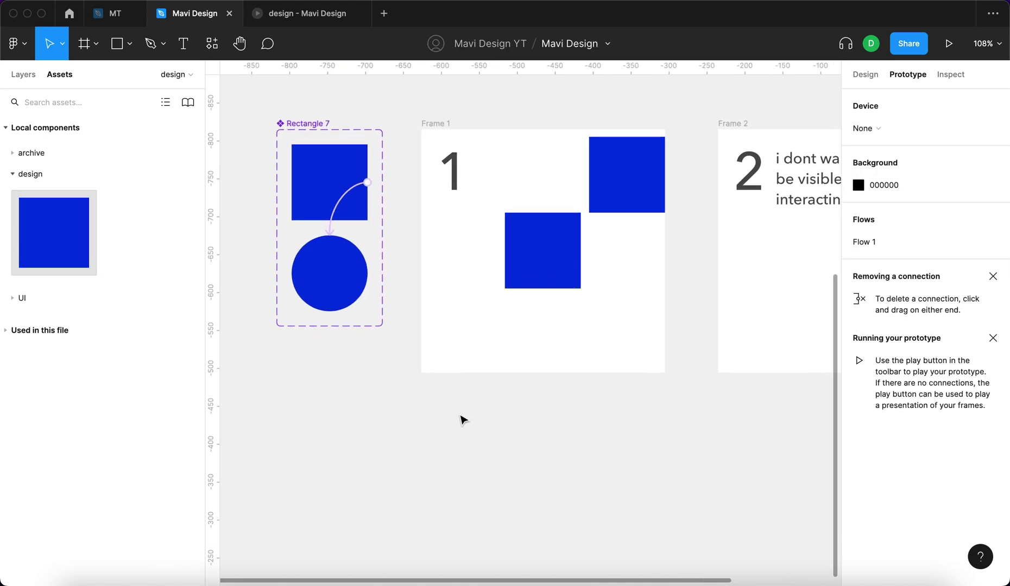
scroll(462, 419, "right", 2)
type("i dont want this to be visible when interacting")
key("Return")
type("button")
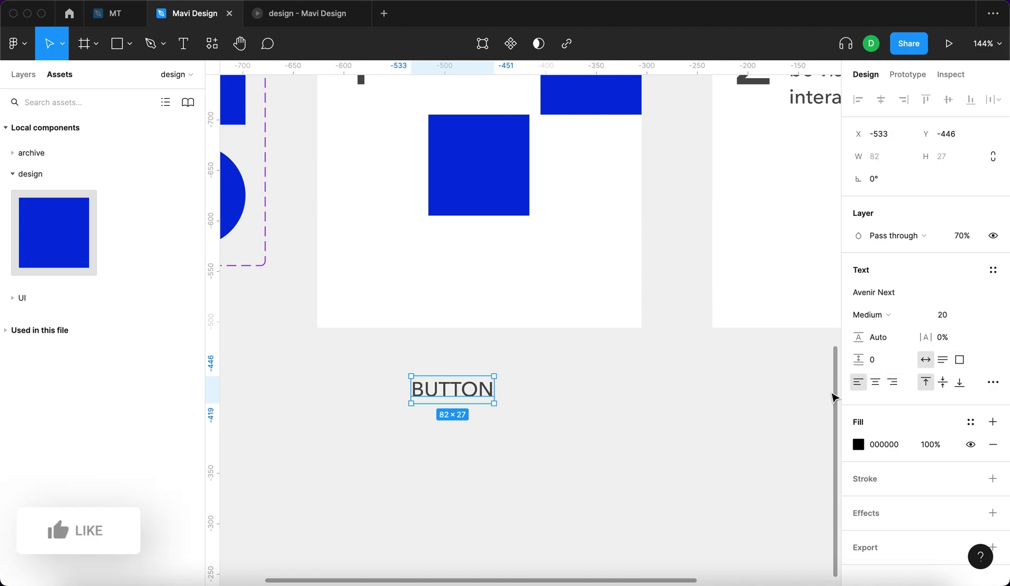
key("shift+a")
- Give the button frame a 000000 black fill and make the BUTTON text white
left_click(992, 478)
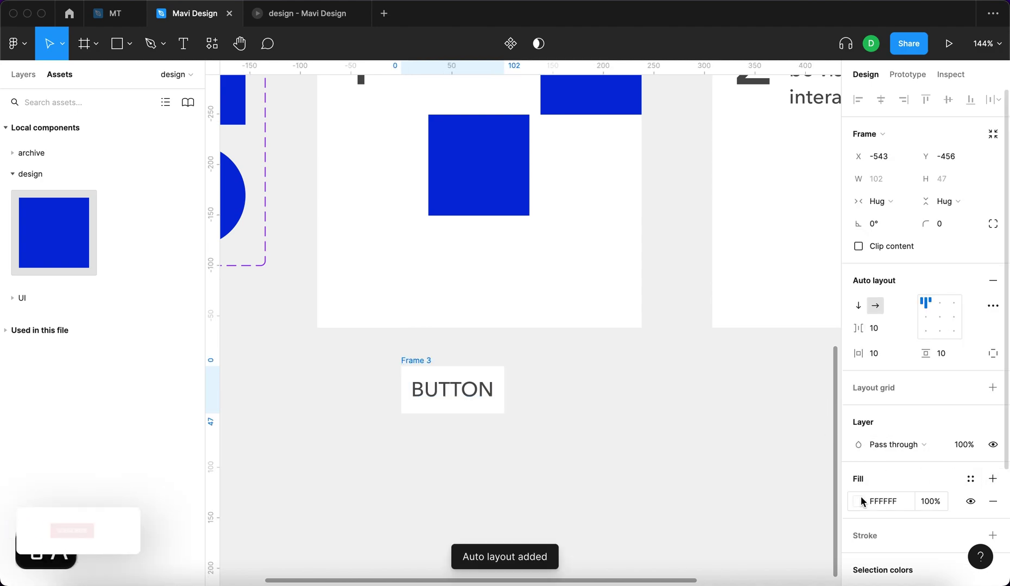
left_click(890, 502)
type("000000")
key("Return")
key("Return")
left_click(858, 467)
left_click_drag(753, 327, 628, 187)
left_click(434, 342)
- Position the button frame below Frame 1 and make it a component
left_click_drag(427, 359, 600, 376)
left_click_drag(488, 377, 462, 368)
scroll(455, 377, "left", 2)
scroll(458, 358, "down", 5)
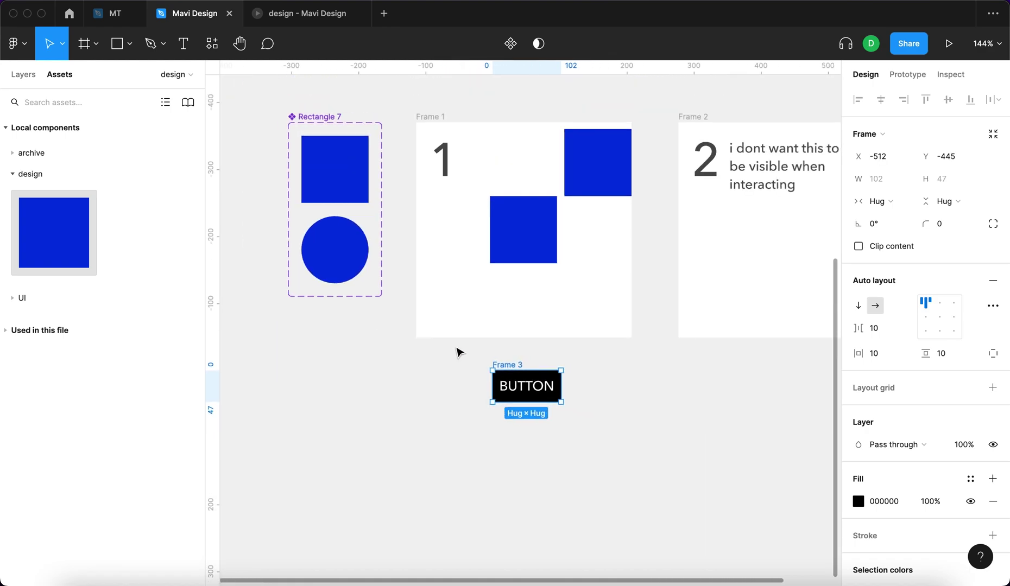
left_click(510, 44)
- Add a second button variant with a blue 0026EE fill
scroll(597, 382, "down", 1)
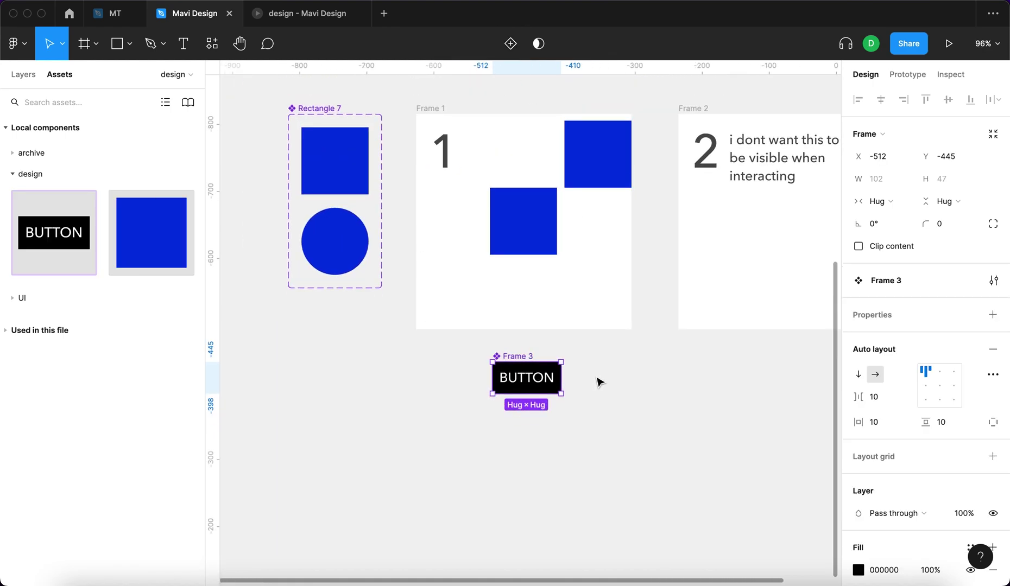
left_click(517, 47)
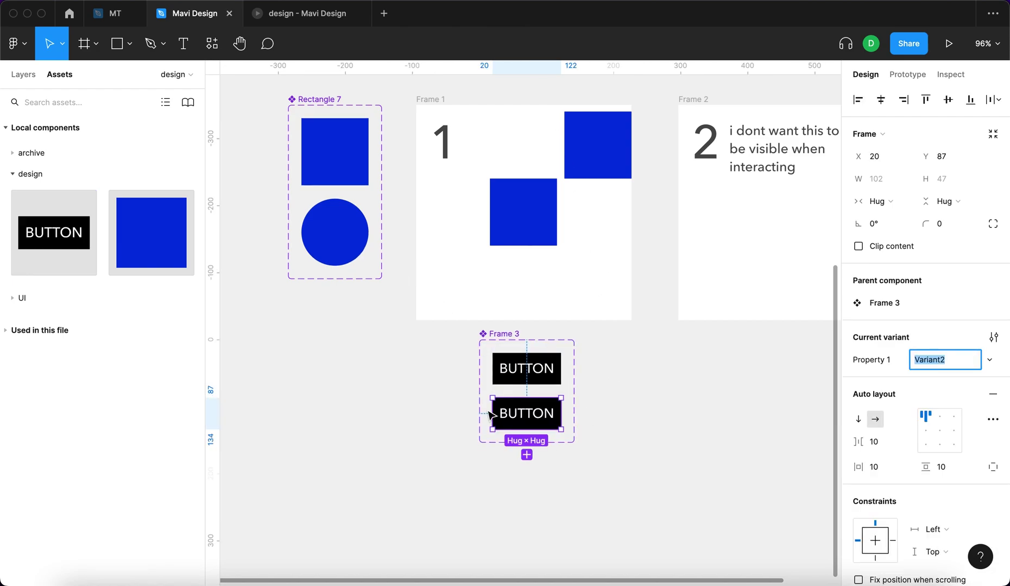
scroll(869, 472, "down", 5)
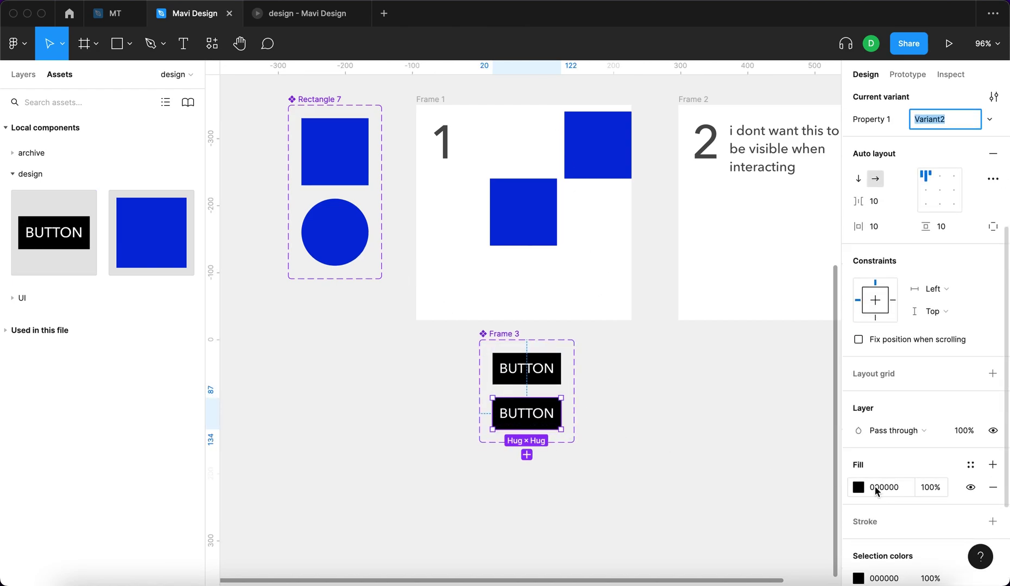
left_click(858, 487)
left_click(771, 426)
left_click_drag(830, 353, 826, 245)
left_click(828, 221)
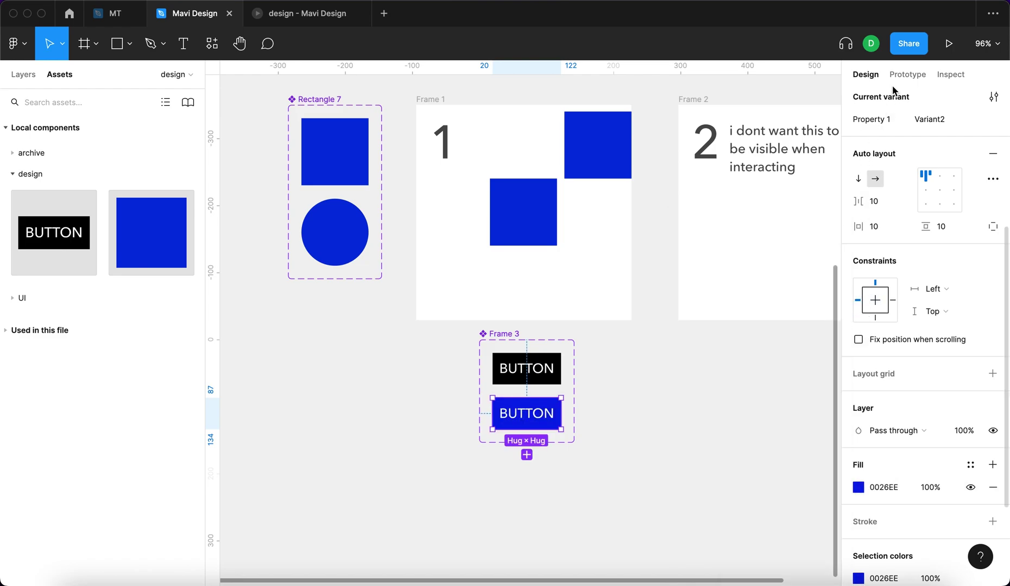
- Link the black button variant to the blue variant as a prototype interaction
left_click(907, 75)
left_click(522, 379)
scroll(560, 402, "up", 5)
scroll(559, 403, "up", 4)
left_click_drag(532, 321, 518, 404)
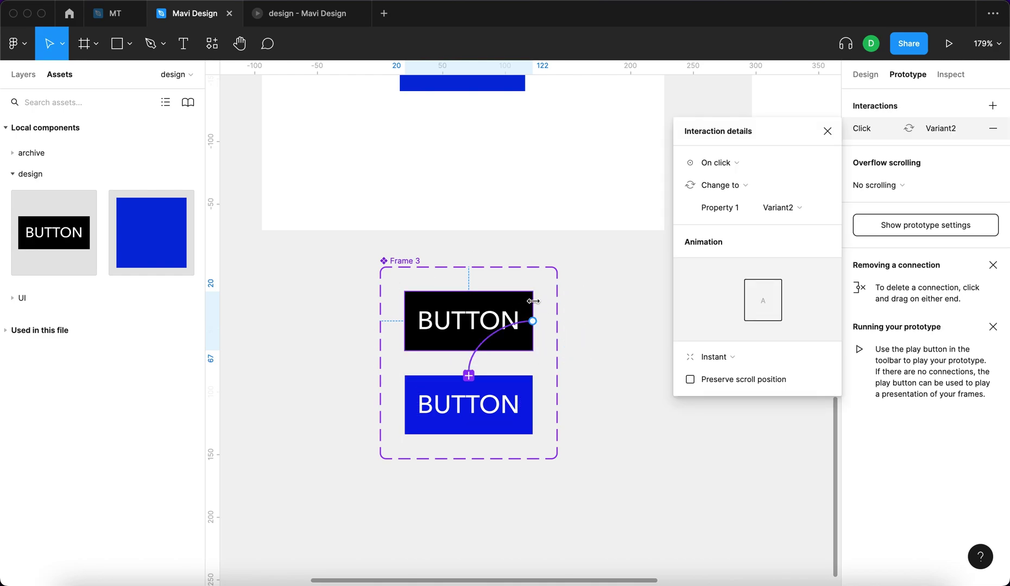
- Set the black-to-blue button interaction trigger to While hovering
left_click(738, 163)
left_click(752, 196)
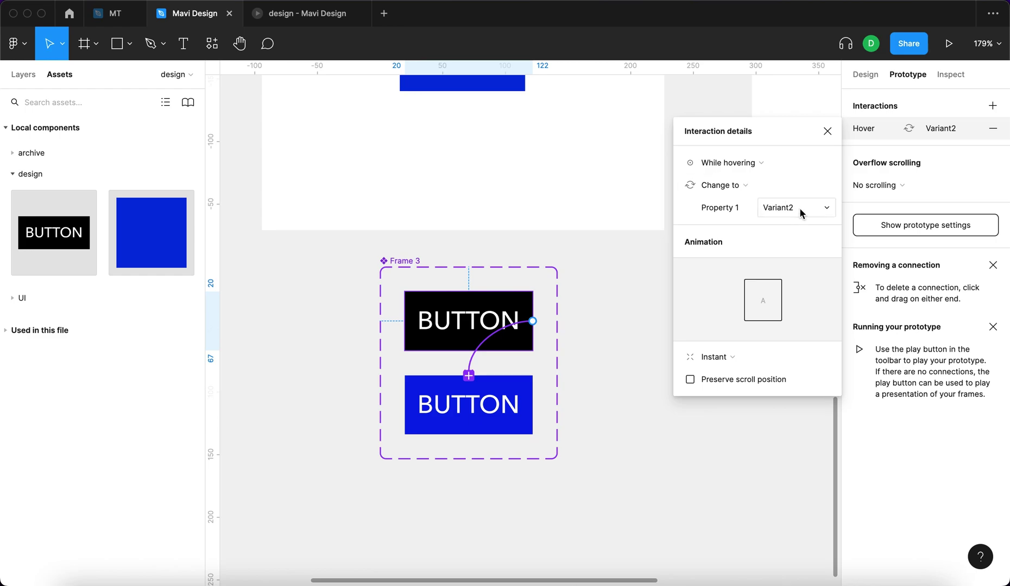
left_click(826, 131)
- Place a BUTTON instance into Frame 1 and preview it in the prototype view
left_click_drag(41, 255, 455, 163)
left_click(535, 185)
left_click(320, 182)
left_click(310, 16)
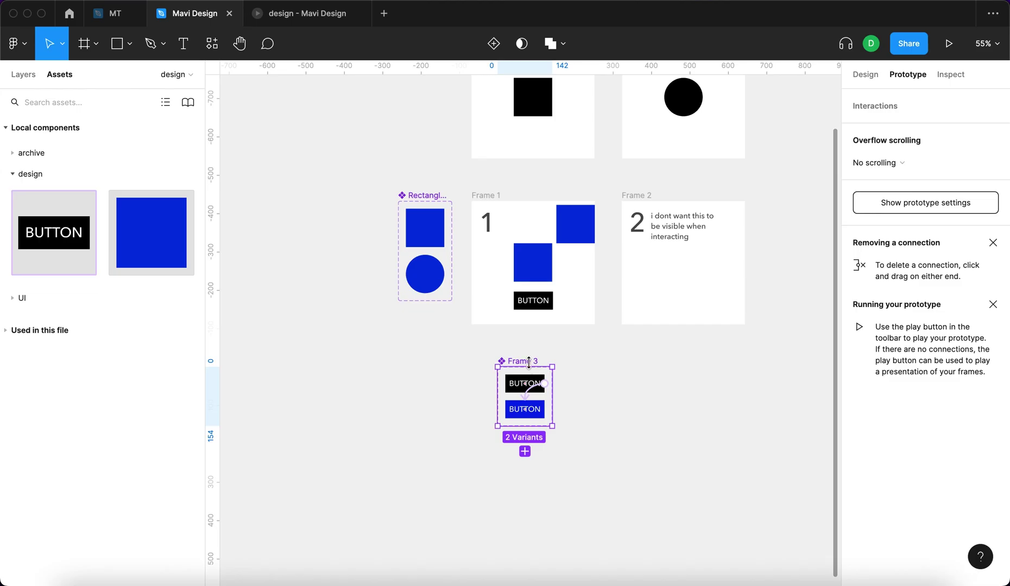
- Move the button component set, Frame 3, beside Rectangle 7
left_click_drag(531, 363, 368, 196)
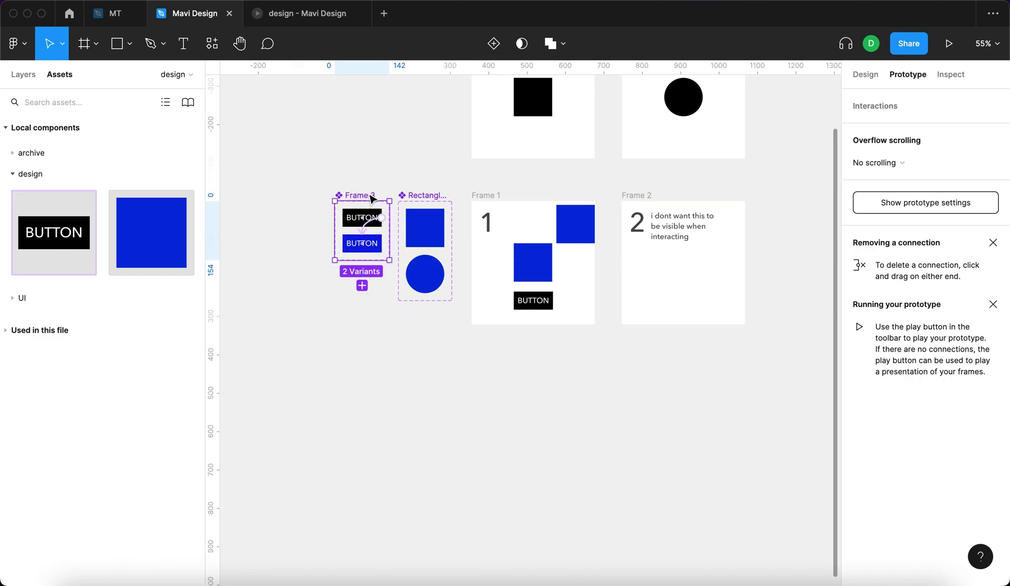
left_click(865, 74)
scroll(712, 318, "up", 5)
left_click(521, 232)
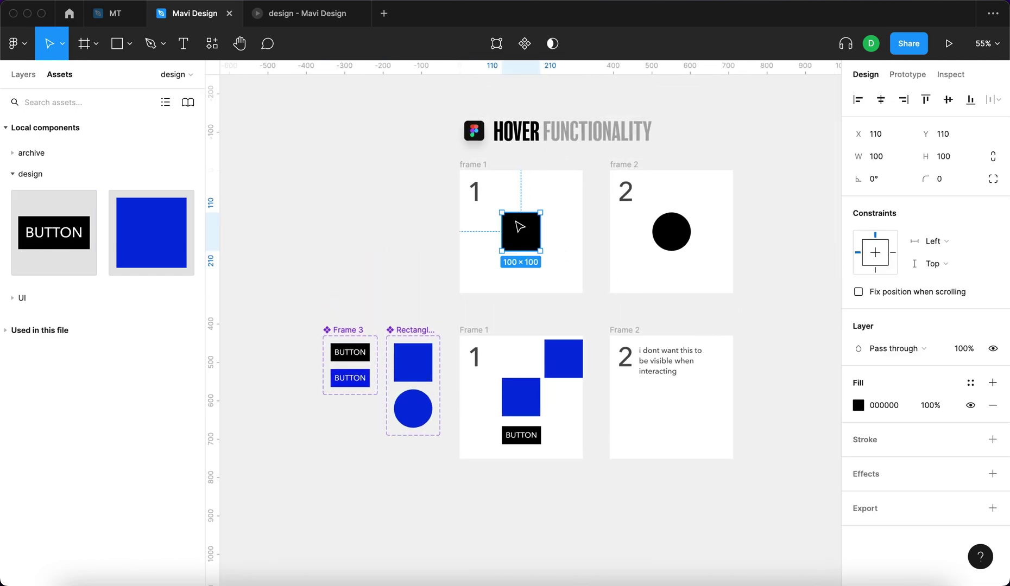
left_click(902, 76)
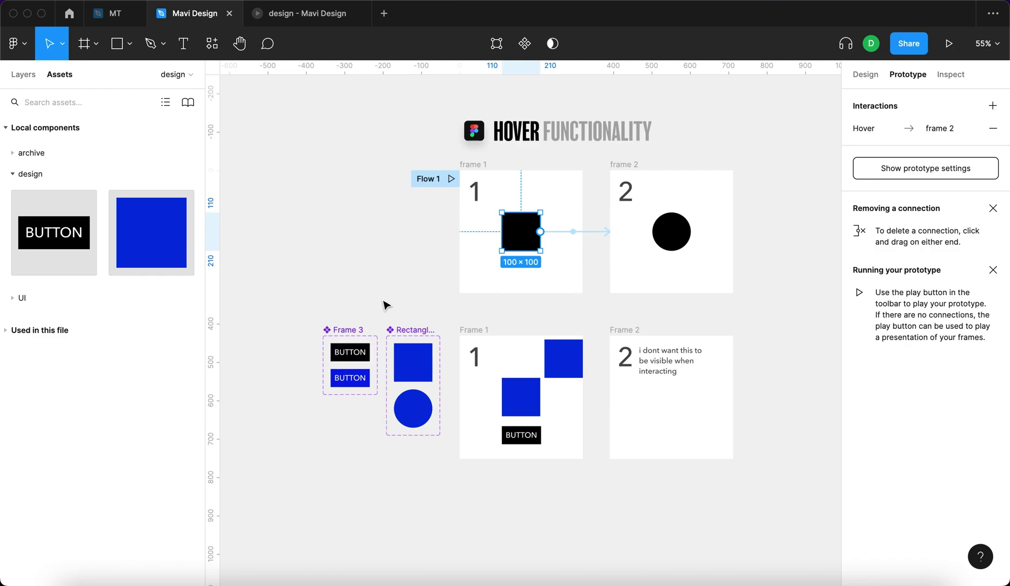
left_click(575, 232)
left_click(763, 170)
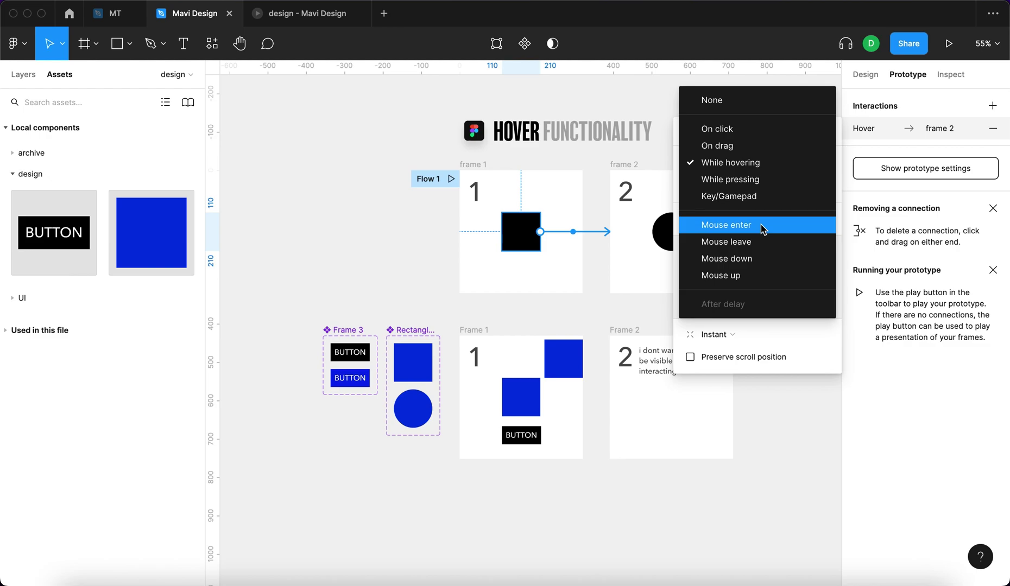
left_click(765, 164)
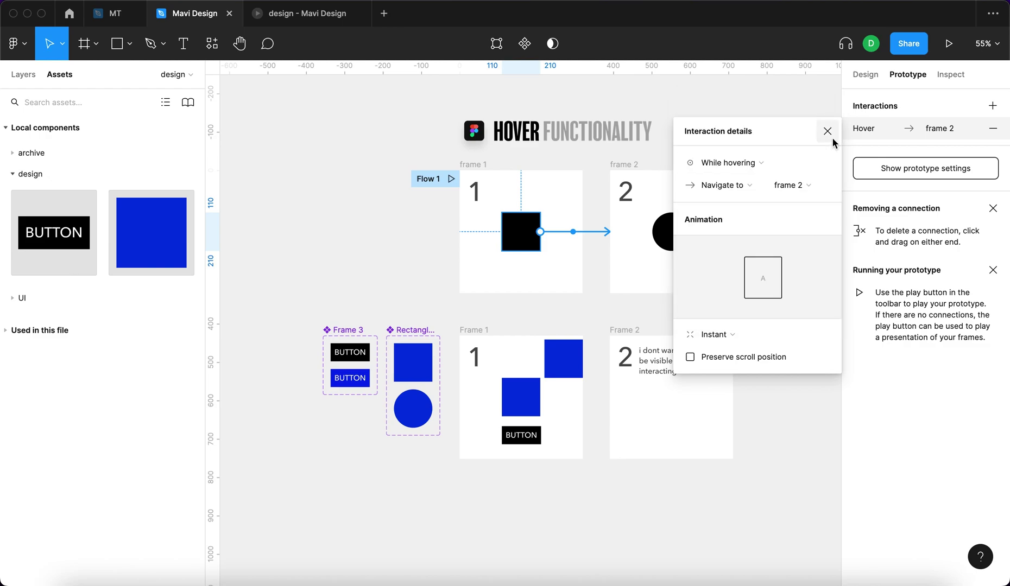
left_click(828, 129)
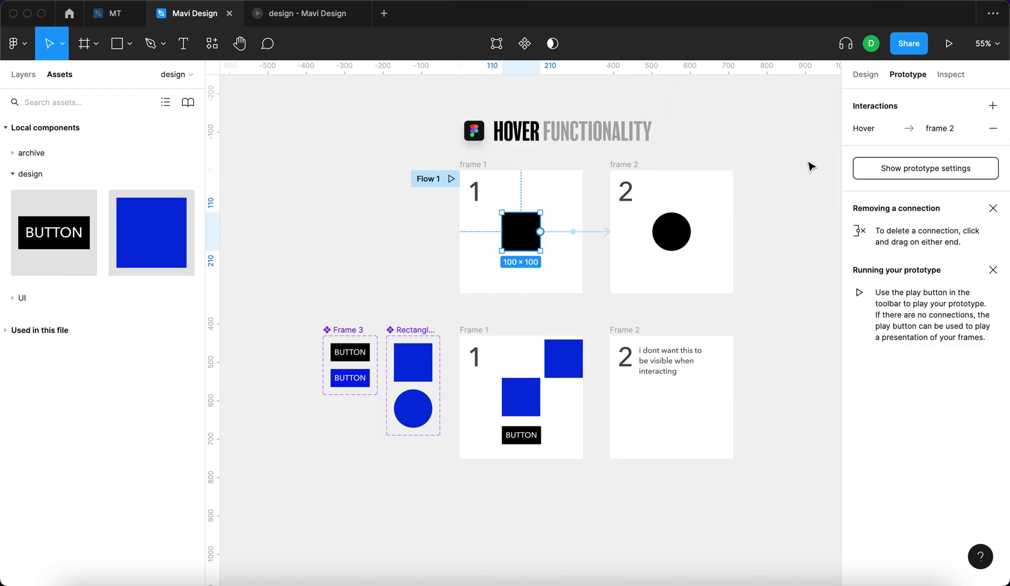